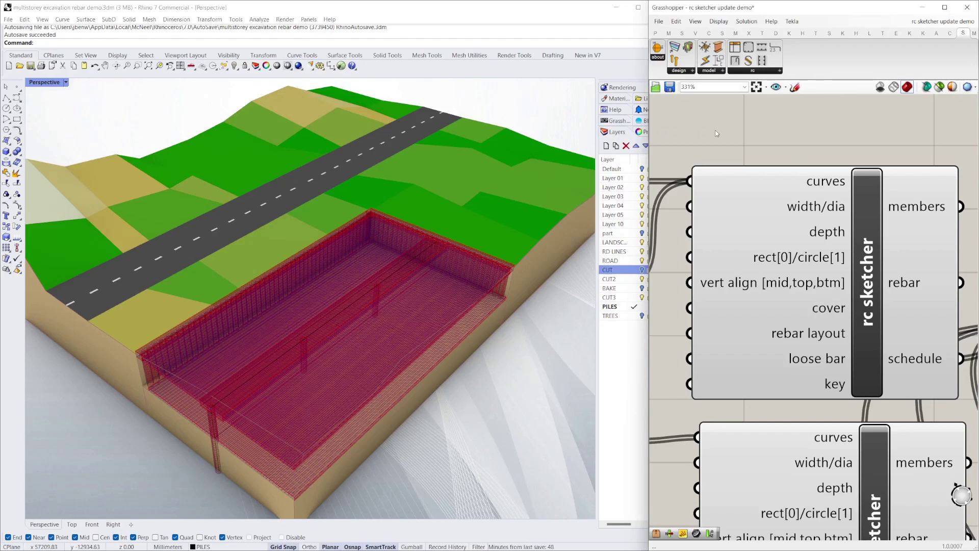
Examine the excavation's rebar model and the rc sketcher components that generate it, highlighting the pile reinforcement.
left_click(872, 208)
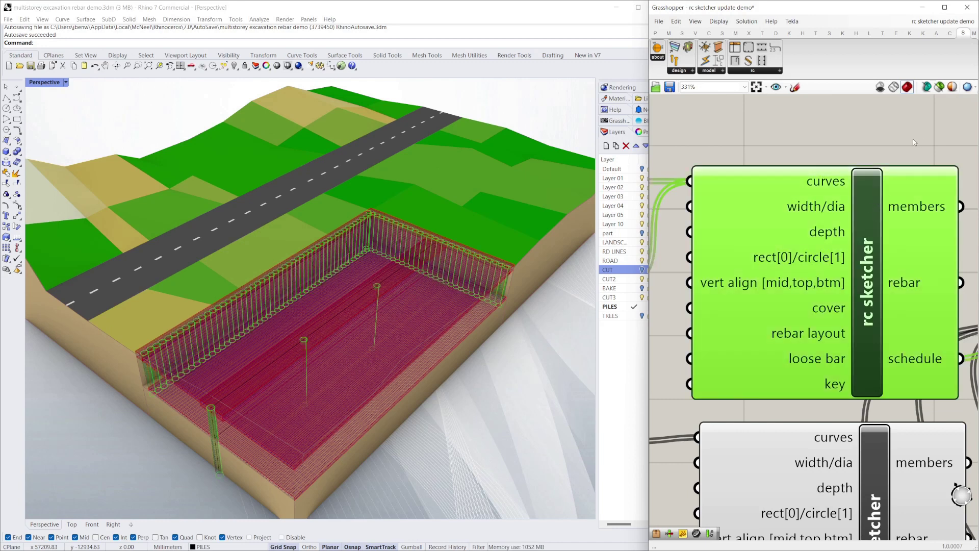
left_click(857, 142)
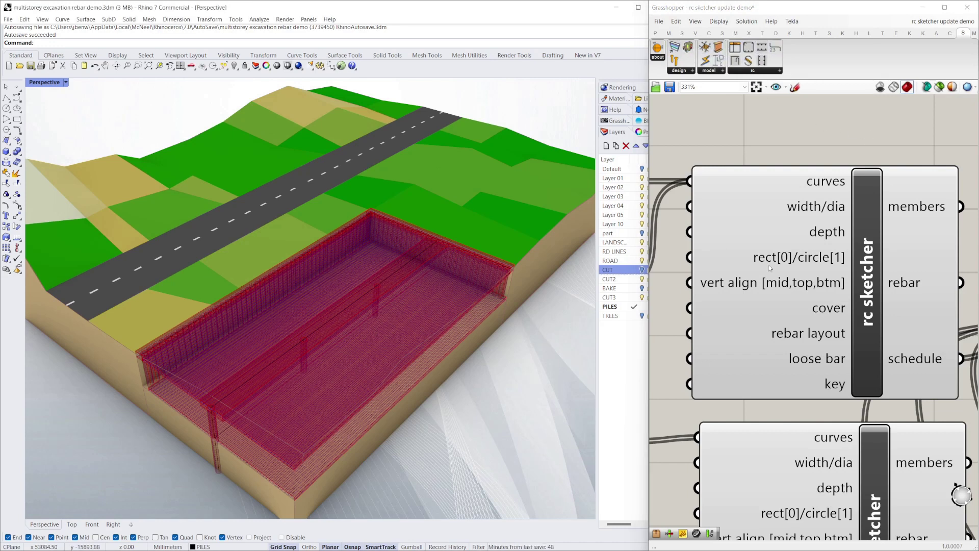
scroll(384, 366, "down", 5)
scroll(306, 386, "up", 11)
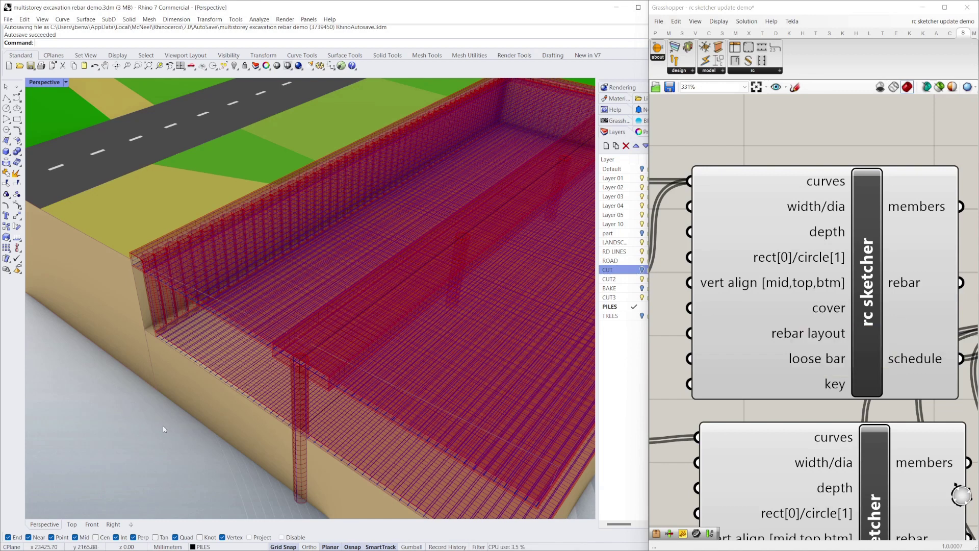
scroll(219, 324, "down", 7)
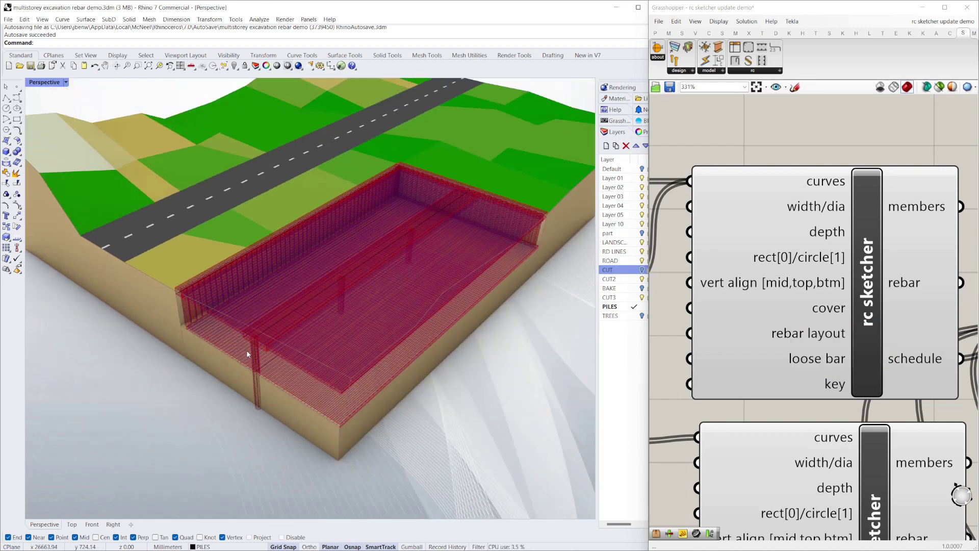
scroll(264, 348, "up", 5)
scroll(728, 198, "down", 6)
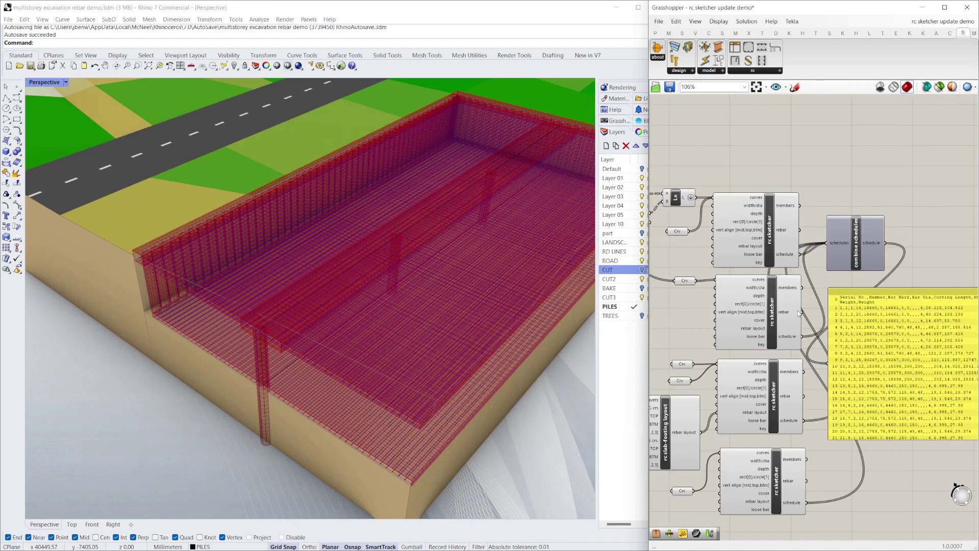
scroll(890, 349, "up", 5)
scroll(899, 359, "down", 4)
scroll(797, 191, "up", 5)
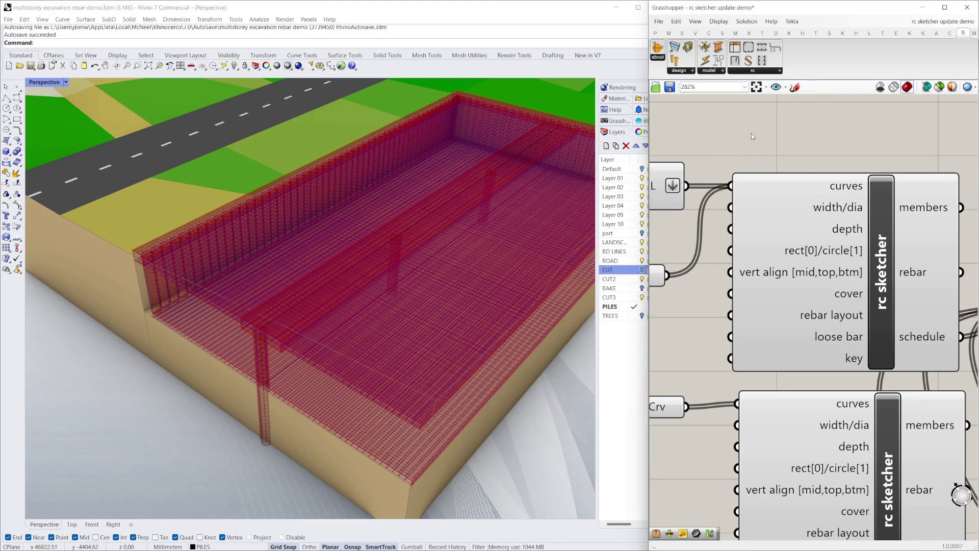
scroll(847, 311, "down", 4)
scroll(733, 257, "up", 5)
scroll(704, 164, "down", 4)
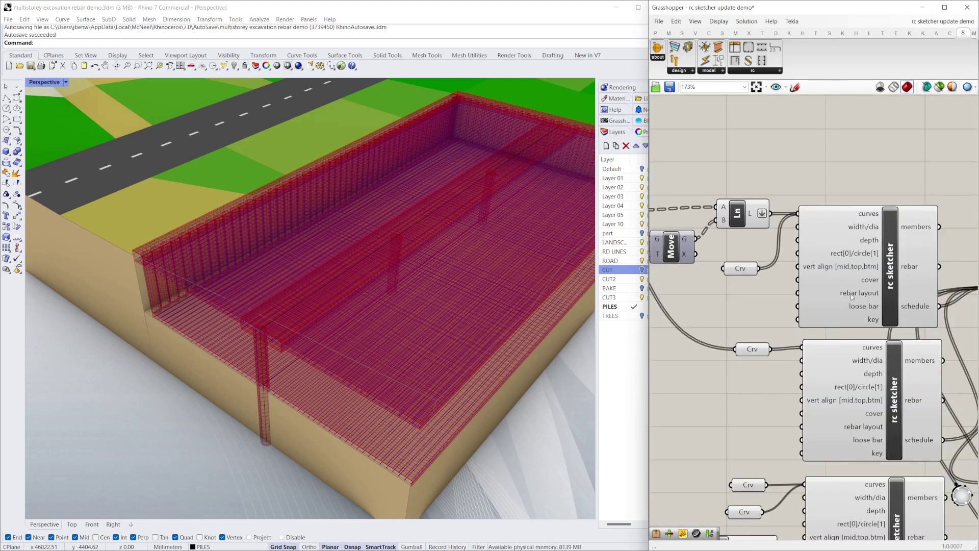
scroll(852, 296, "up", 2)
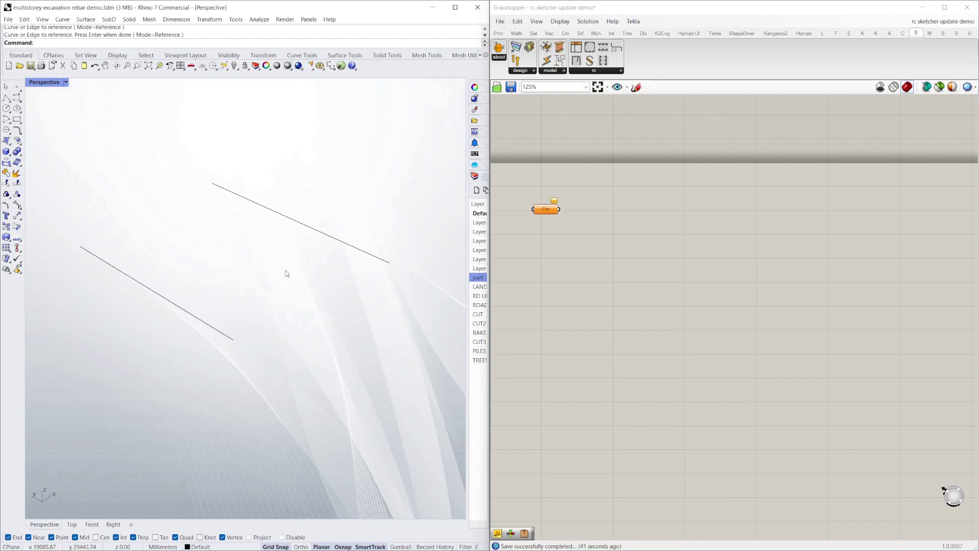
Reference the two Rhino lines into the Curve parameter as multiple curves, and clear the selection.
left_click_drag(386, 372, 197, 210)
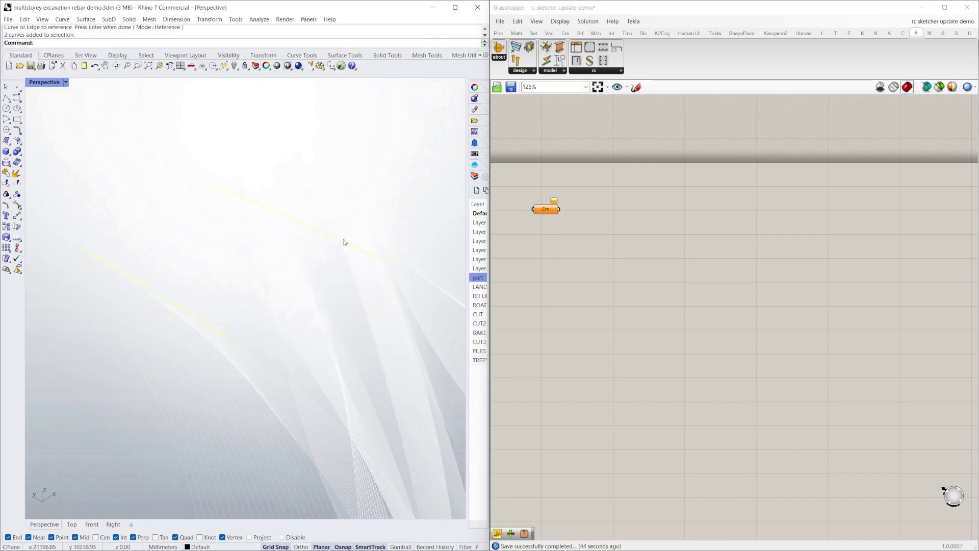
left_click(546, 211)
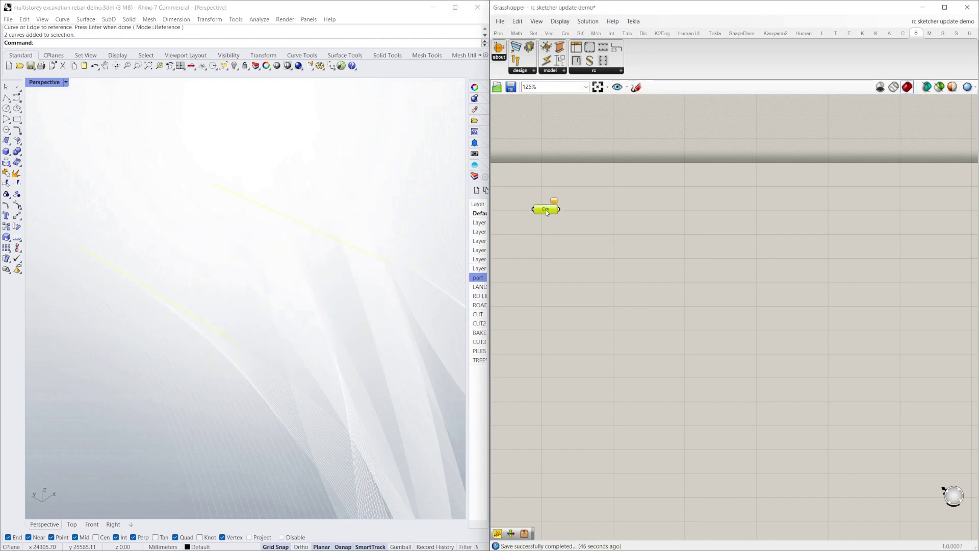
right_click(547, 210)
left_click(591, 343)
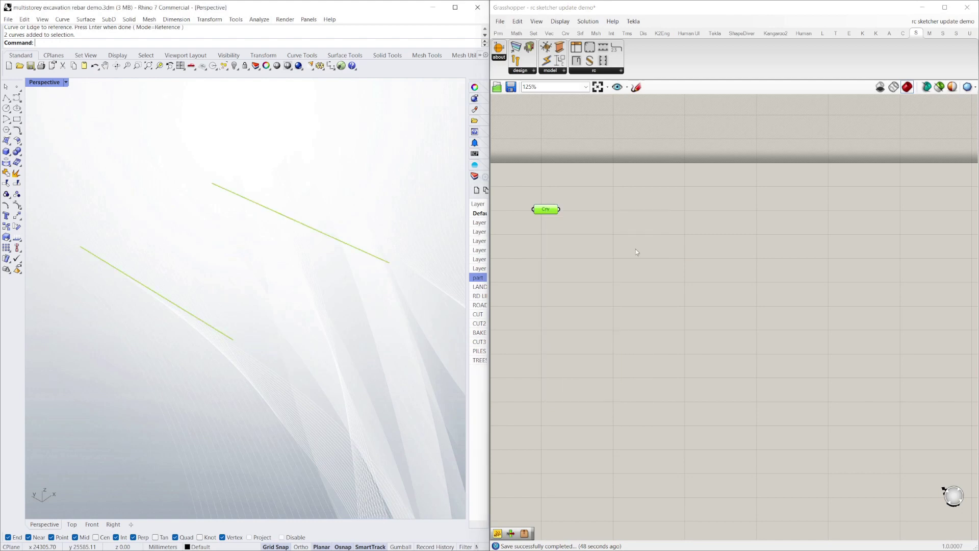
left_click(620, 205)
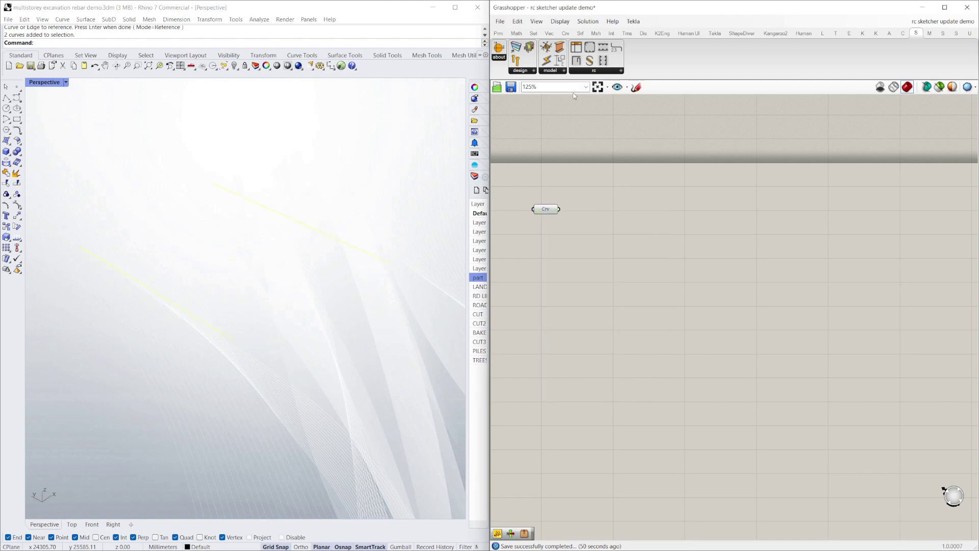
left_click(351, 198)
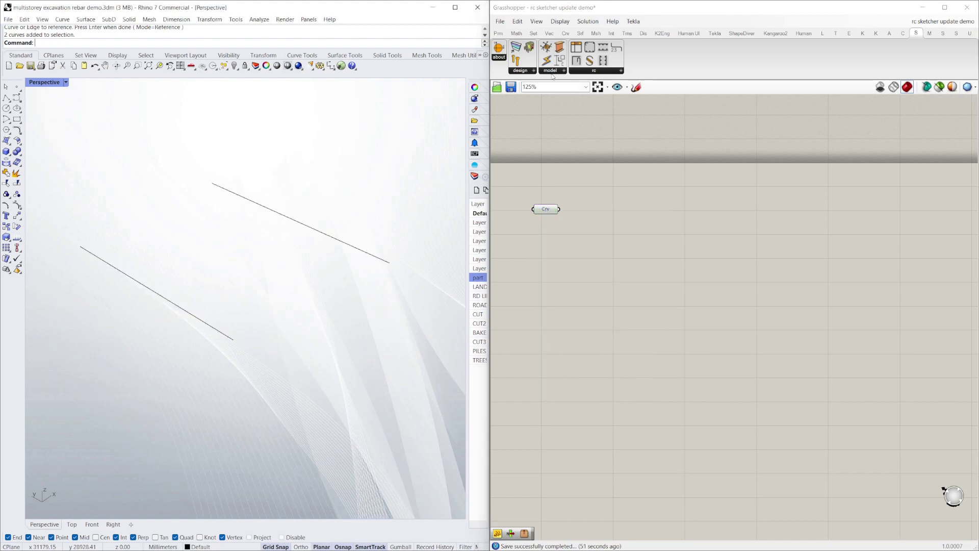
Add an rc sketcher component and connect the Curve parameter to its curves input to generate two reinforced beams.
left_click(589, 62)
left_click_drag(703, 226, 704, 228)
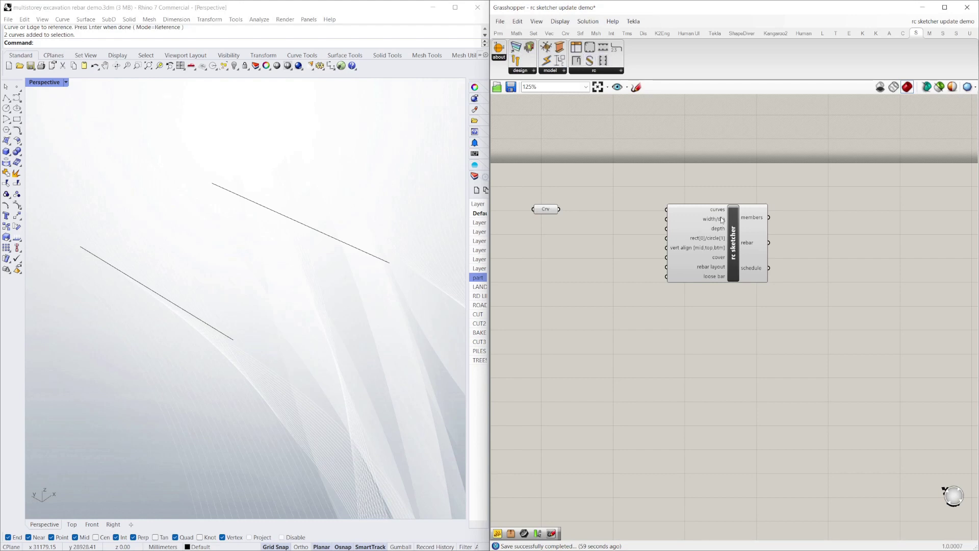
left_click_drag(723, 221, 692, 226)
mouse_move(559, 210)
left_mouse_down()
mouse_move(594, 203)
mouse_move(637, 216)
left_mouse_up()
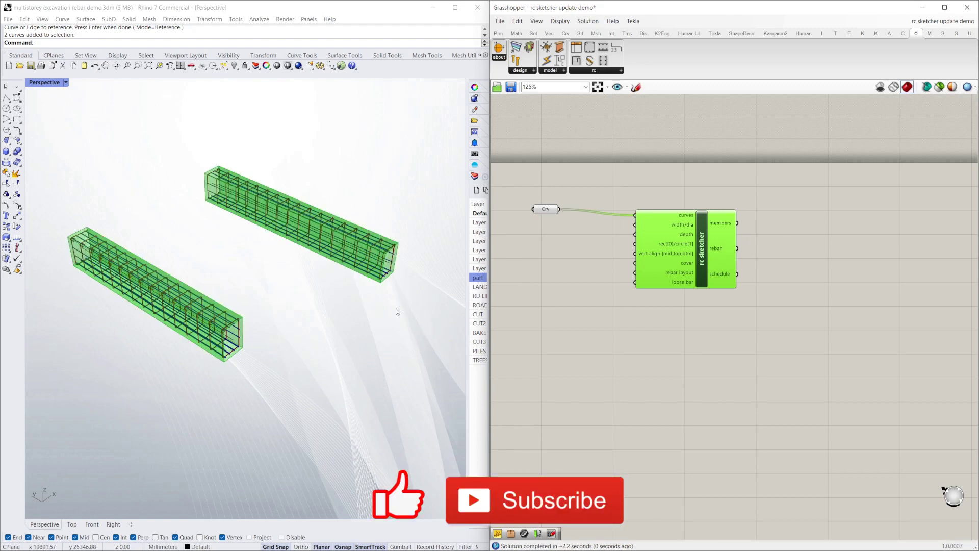
right_click_drag(397, 312, 268, 280)
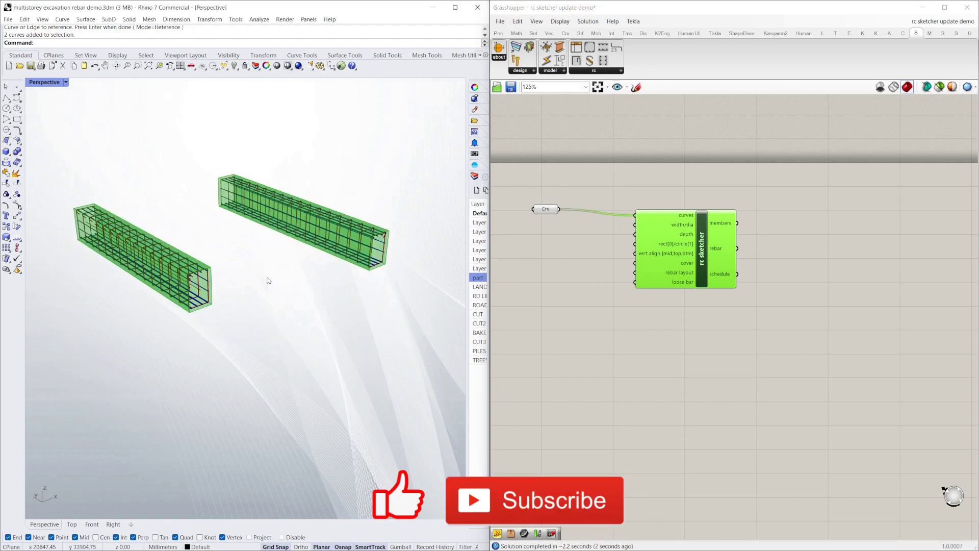
left_click(693, 322)
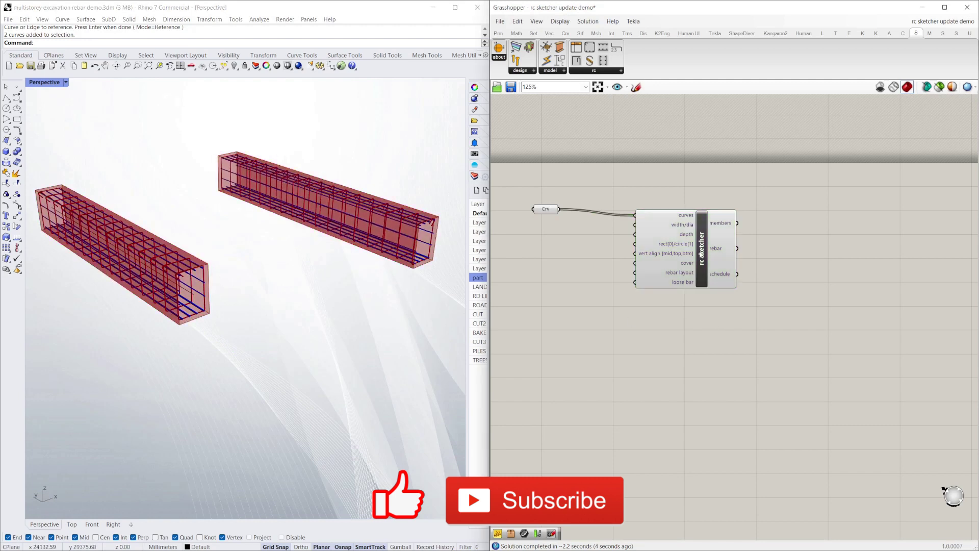
Reposition the rc sketcher component so its curves input lines up with the Curve parameter.
left_click_drag(702, 254, 704, 250)
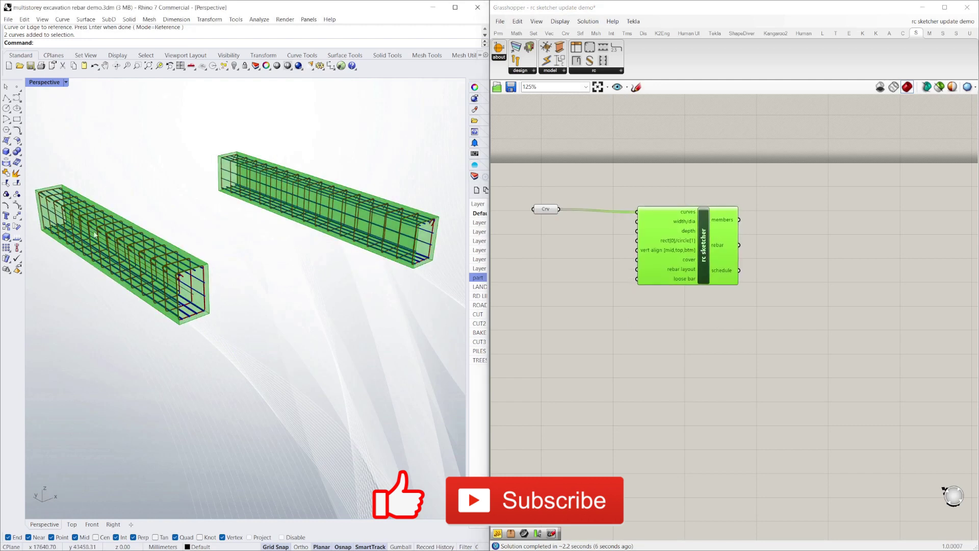
left_click_drag(708, 240, 712, 238)
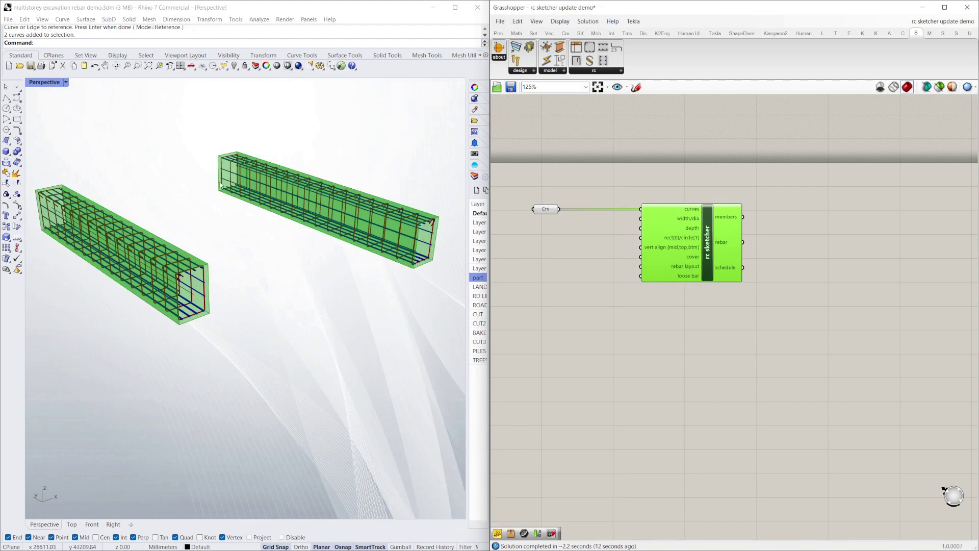
left_click(588, 256)
left_click_drag(708, 243, 697, 244)
left_click(655, 186)
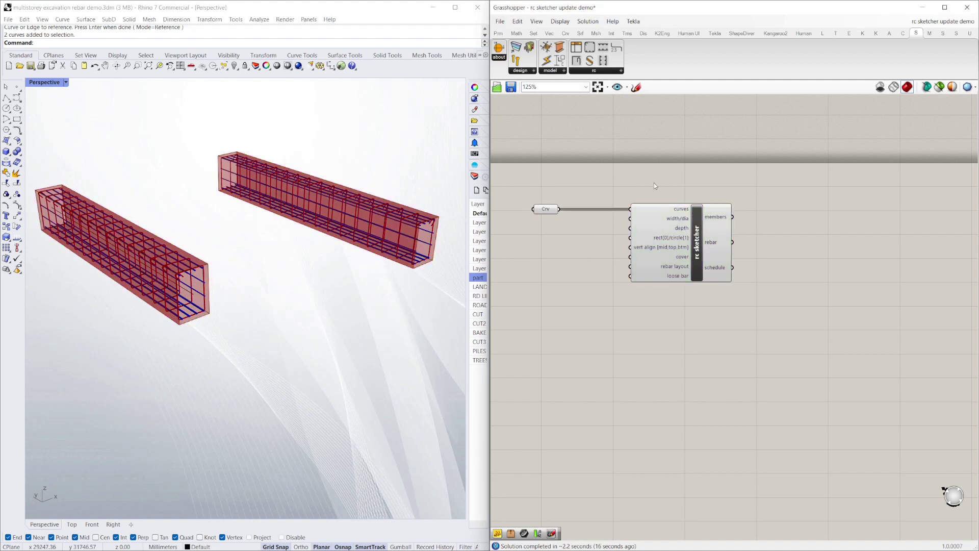
Delete the bar shape code chart beside the rc sketcher definition.
scroll(589, 193, "down", 2)
right_click_drag(589, 193, 626, 202)
scroll(626, 201, "up", 2)
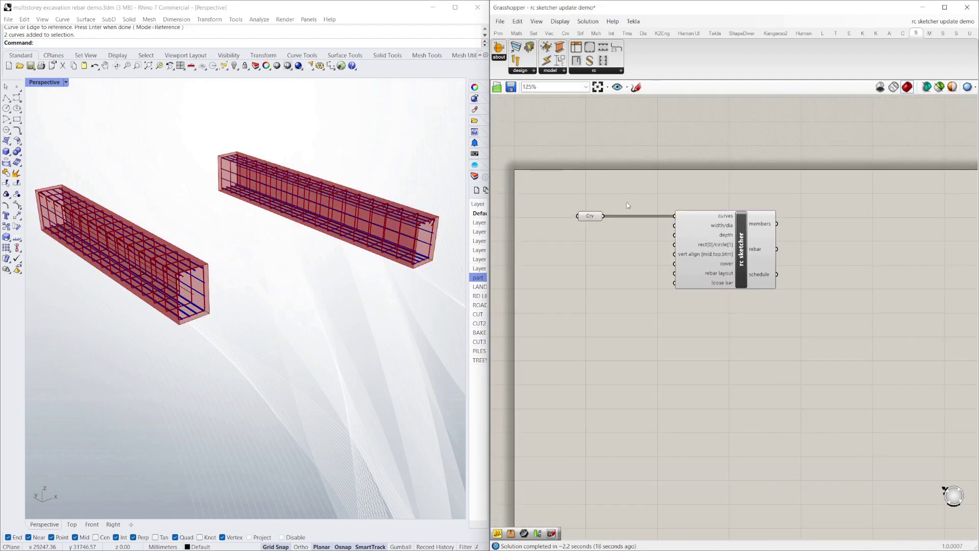
scroll(632, 210, "down", 4)
scroll(543, 214, "up", 3)
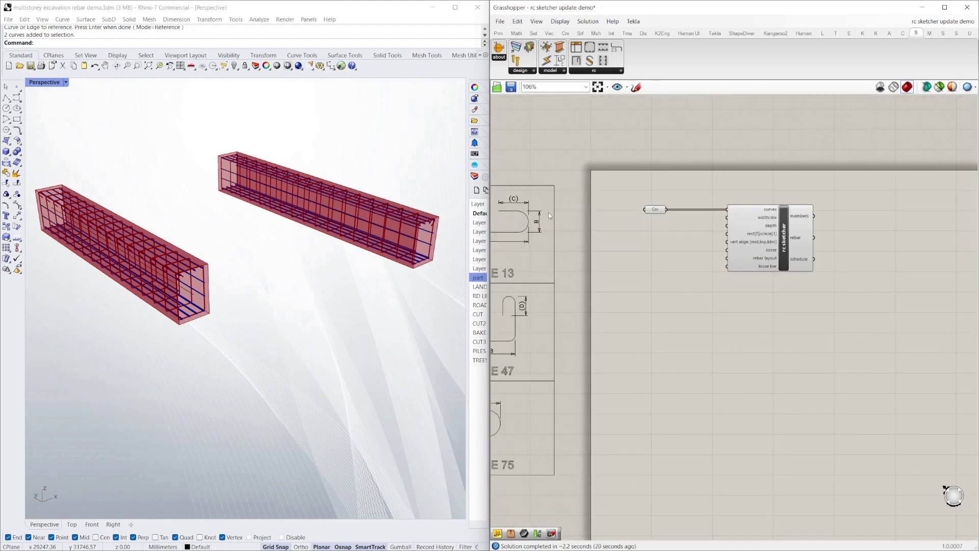
left_click(554, 211)
key("Delete")
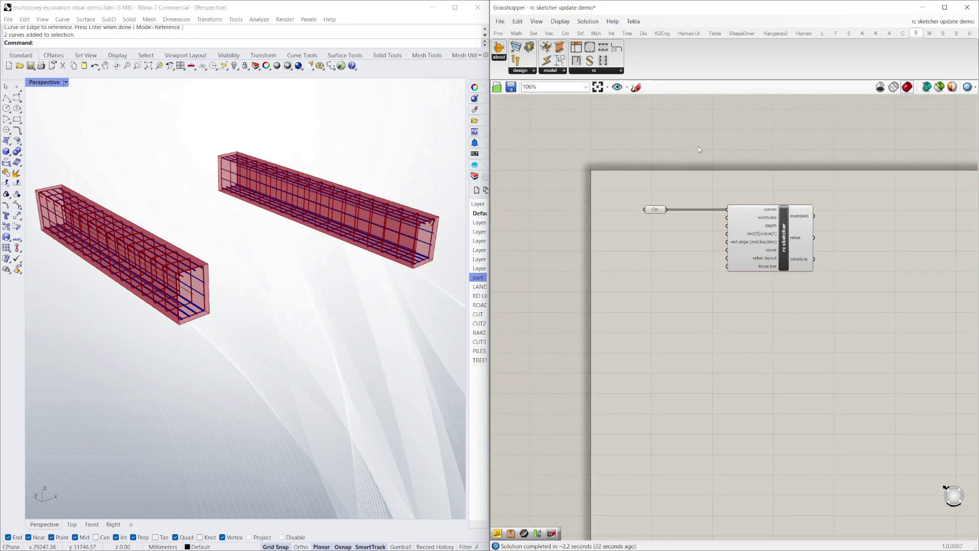
Nudge the rc sketcher component slightly away from the Curve parameter and set its depth to 1000.
scroll(813, 205, "up", 2)
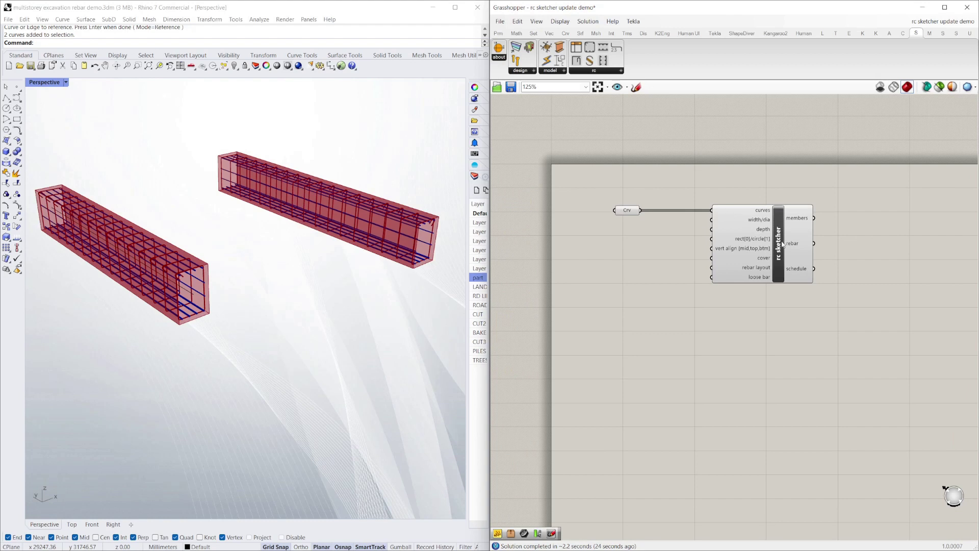
left_click_drag(783, 243, 788, 243)
left_click(748, 188)
right_click(771, 234)
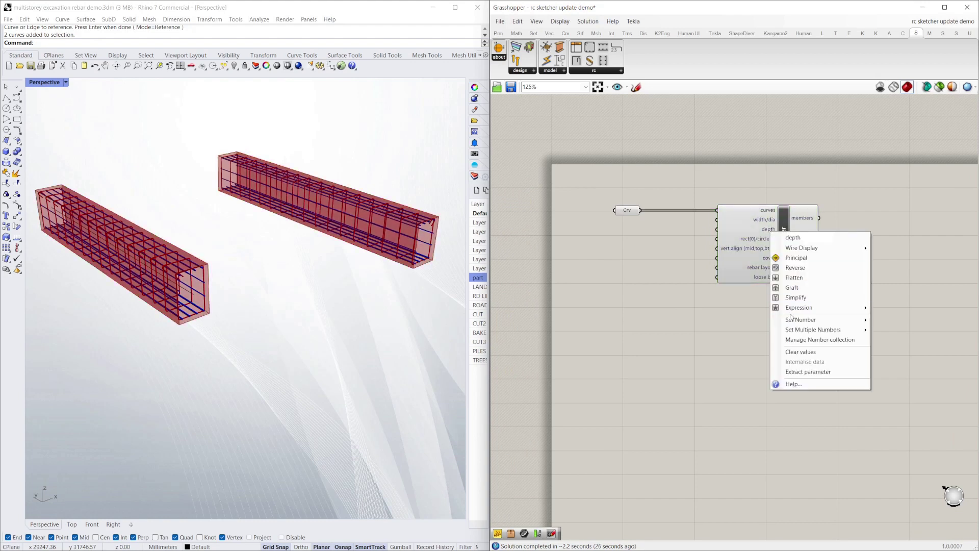
mouse_move(816, 324)
left_click(887, 319)
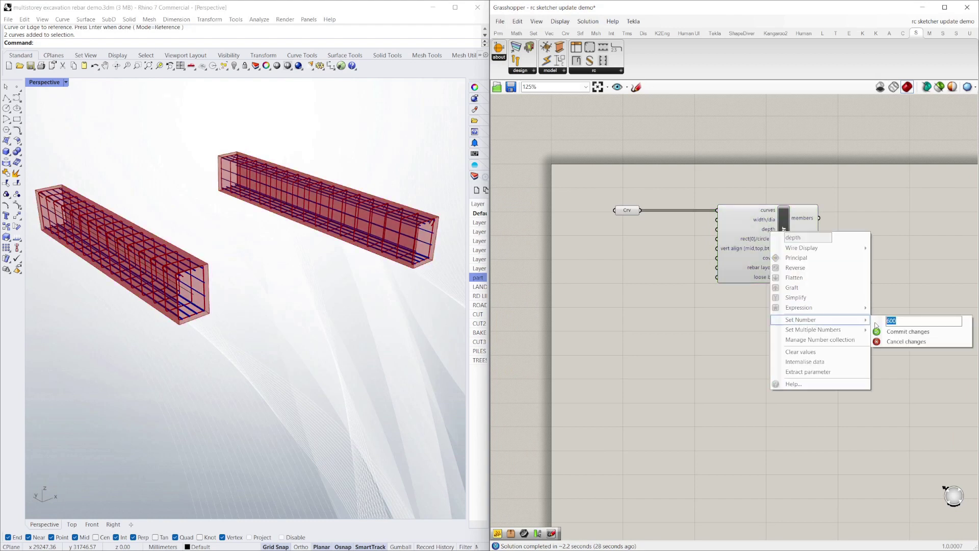
type("100-0")
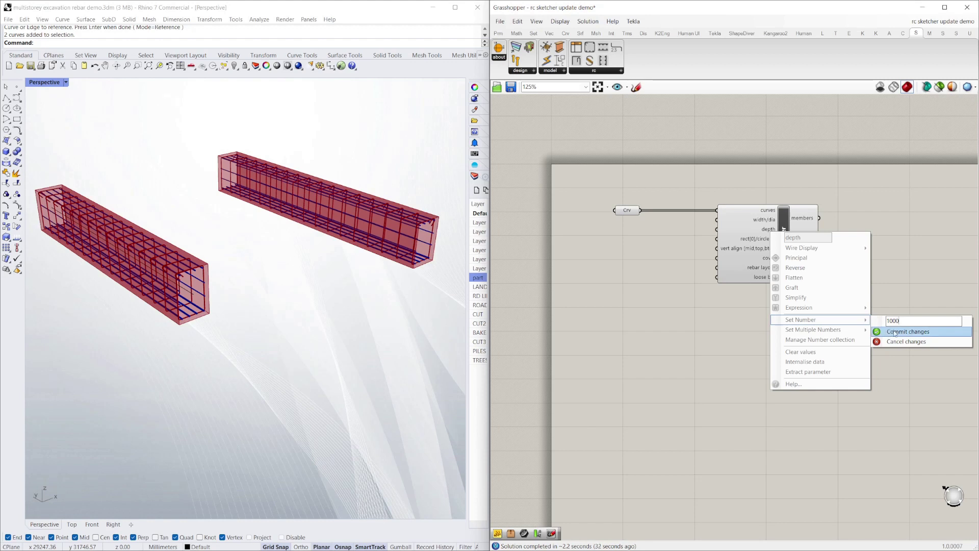
left_click(901, 333)
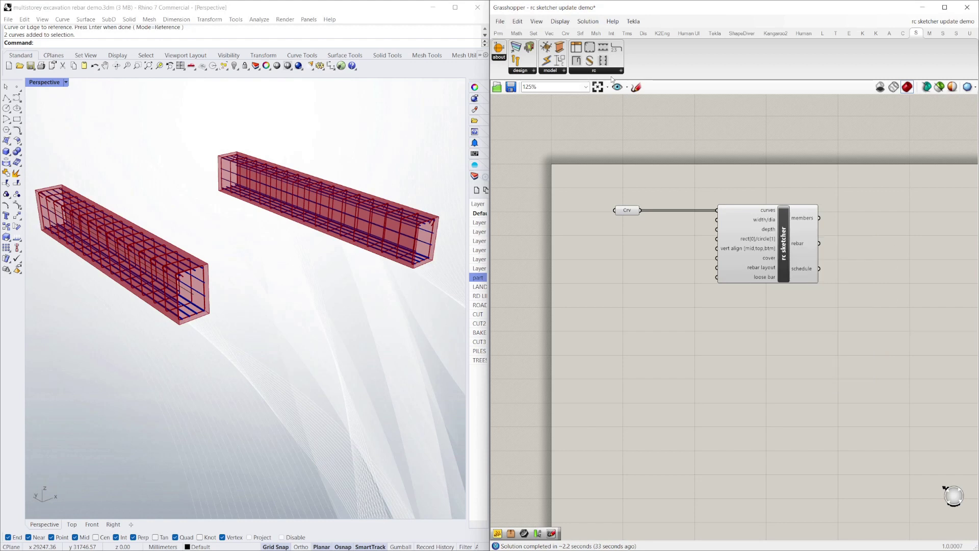
Try an rc wall layout component as the rc sketcher's rebar layout, inspect the reinforcement, and delete the component.
mouse_move(604, 65)
left_mouse_down()
mouse_move(631, 306)
mouse_move(669, 334)
mouse_move(696, 251)
mouse_move(719, 270)
left_mouse_up()
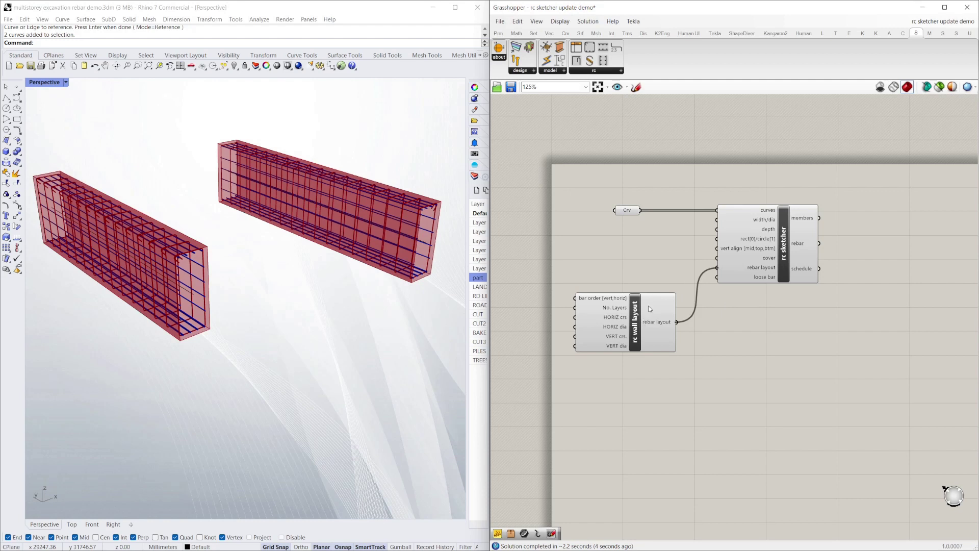
right_click_drag(247, 347, 306, 326)
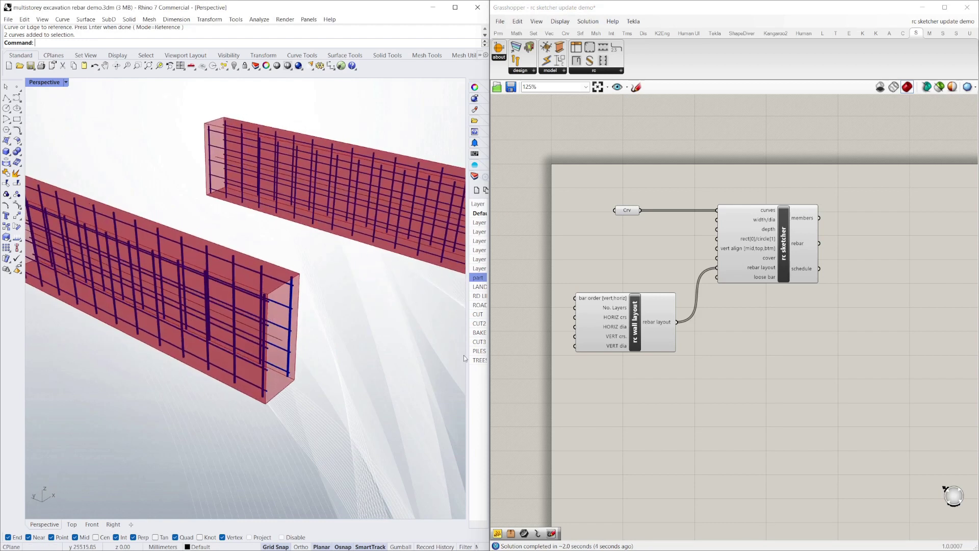
left_click(650, 329)
key("Delete")
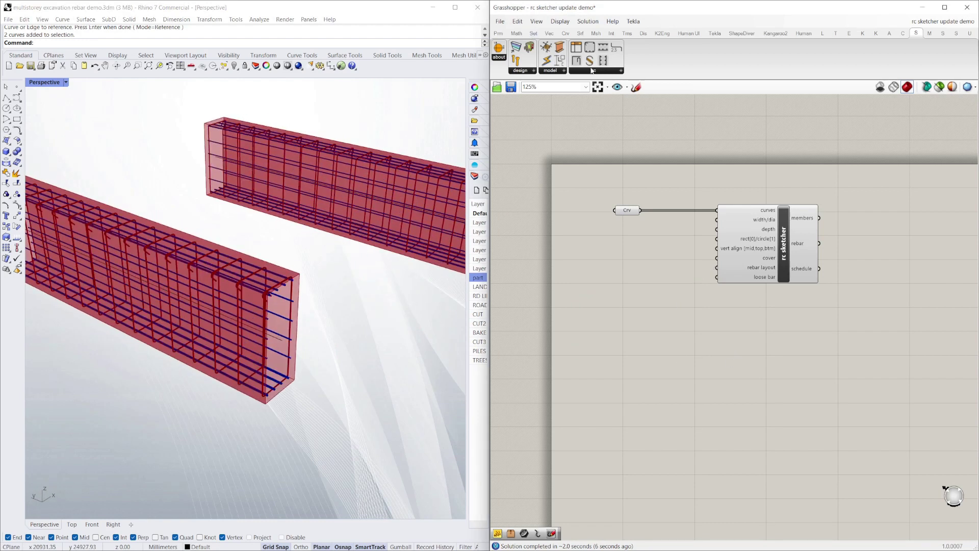
Add an rc loose bar component, feed it the Curve parameter as member curves, and connect its output to the rc sketcher's loose bar input.
left_click_drag(608, 52, 649, 331)
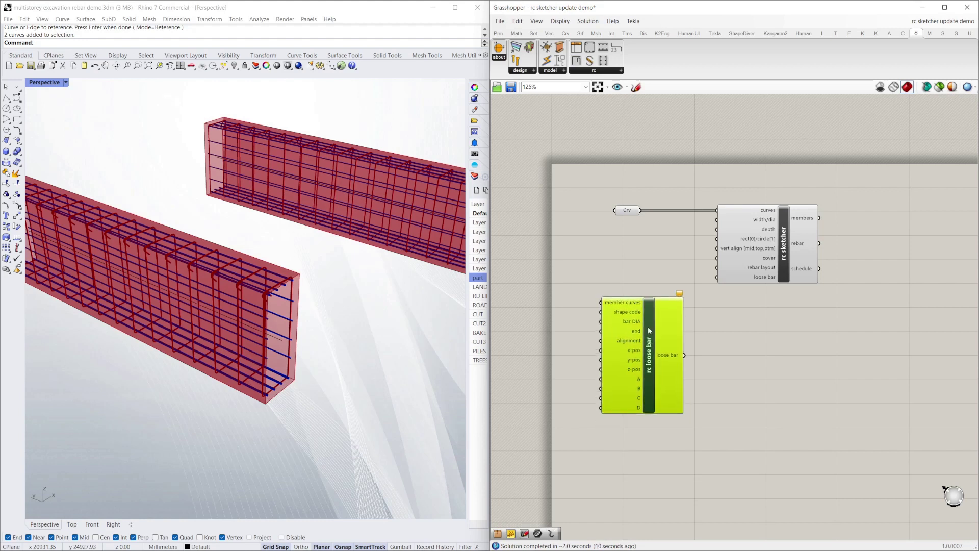
left_click_drag(641, 210, 601, 302)
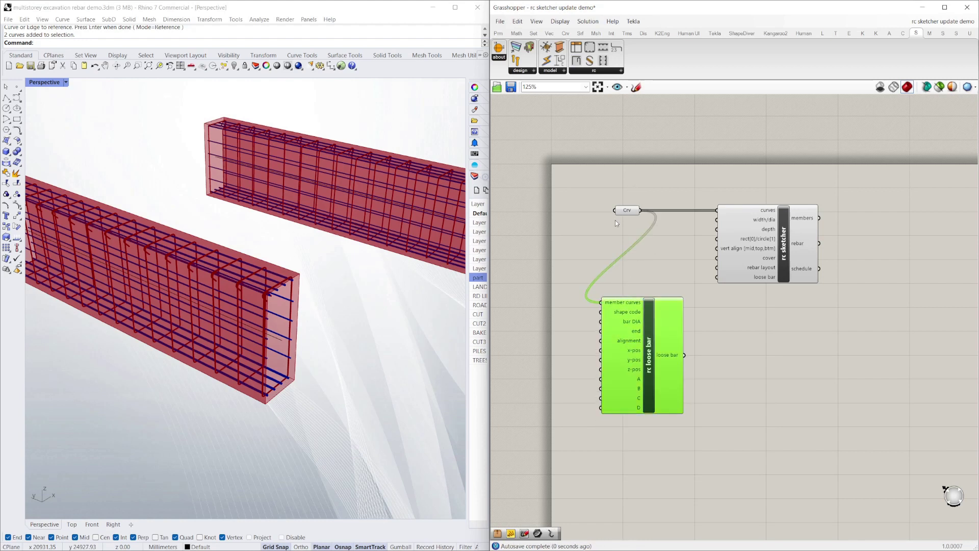
left_click(607, 258)
scroll(350, 343, "down", 5)
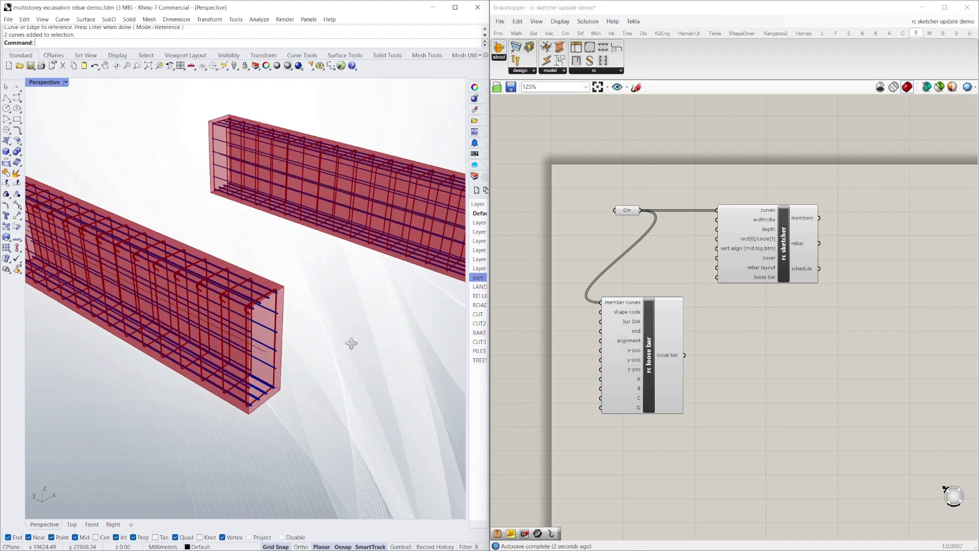
left_click_drag(684, 355, 717, 277)
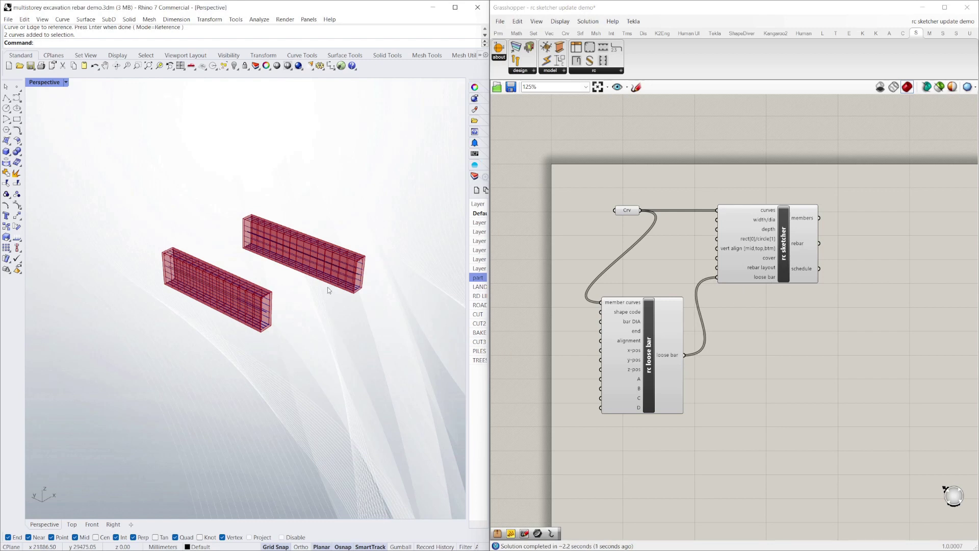
Add the bar shape code chart to the canvas and place it beside the rc loose bar definition, clear of the components.
scroll(333, 317, "up", 5)
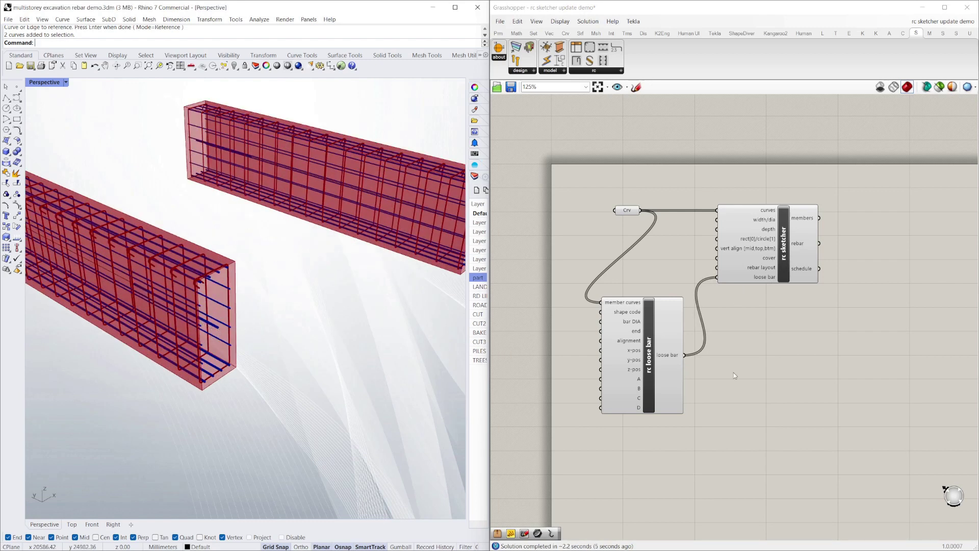
scroll(334, 395, "down", 2)
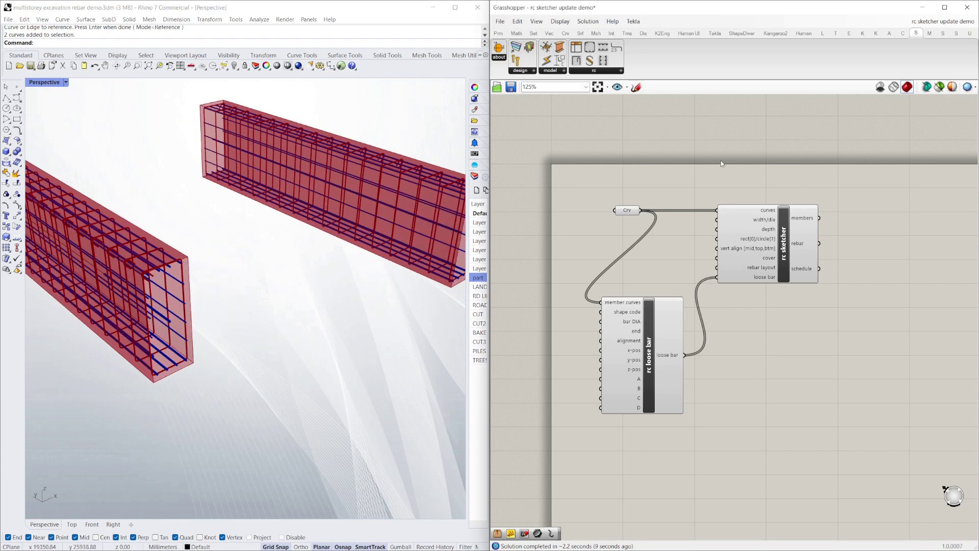
left_click(619, 53)
scroll(754, 283, "down", 3)
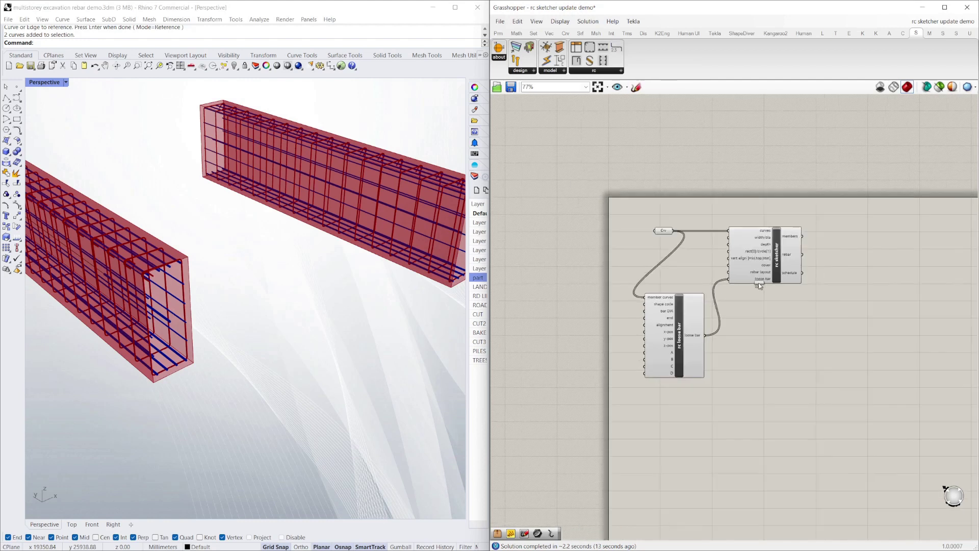
scroll(562, 278, "up", 2)
left_click(563, 280)
scroll(740, 282, "down", 2)
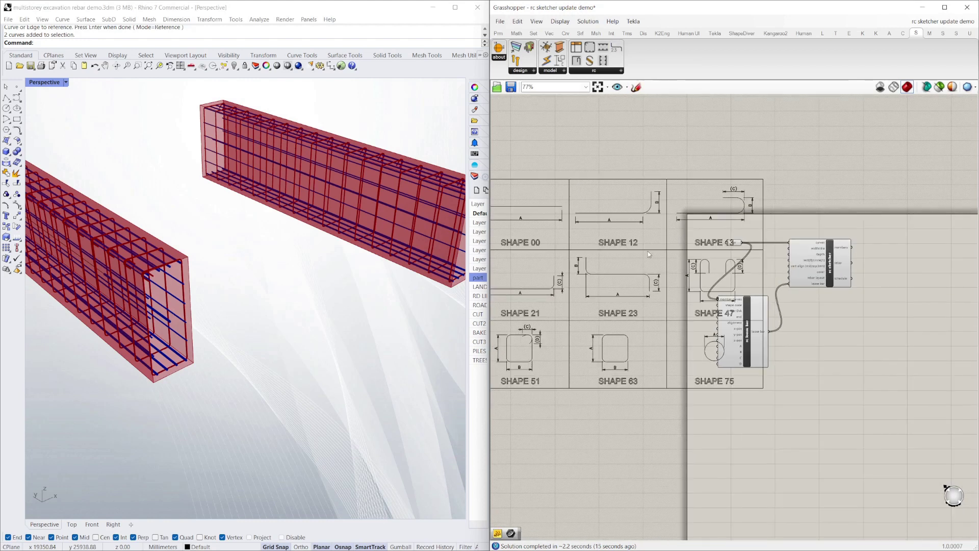
left_click_drag(648, 251, 559, 289)
left_click(592, 176)
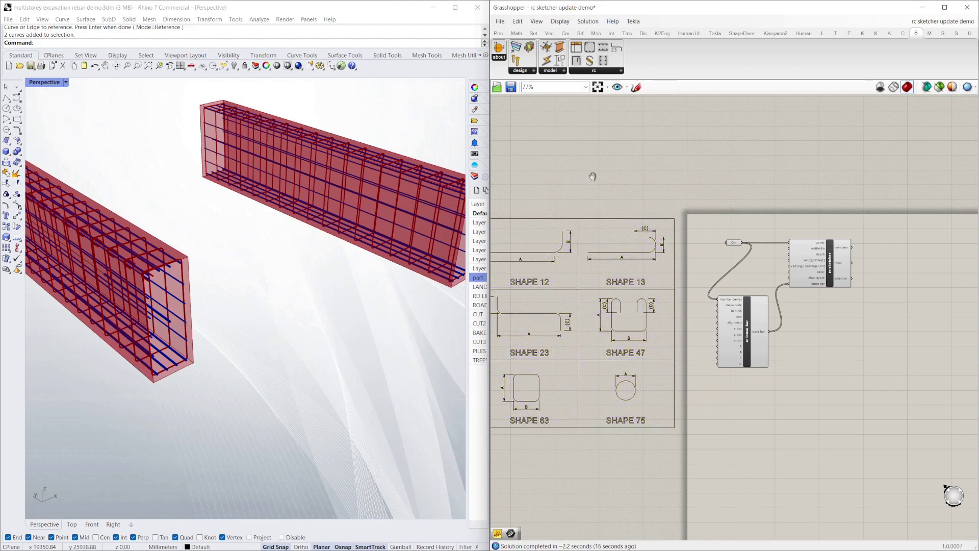
right_click_drag(592, 176, 708, 175)
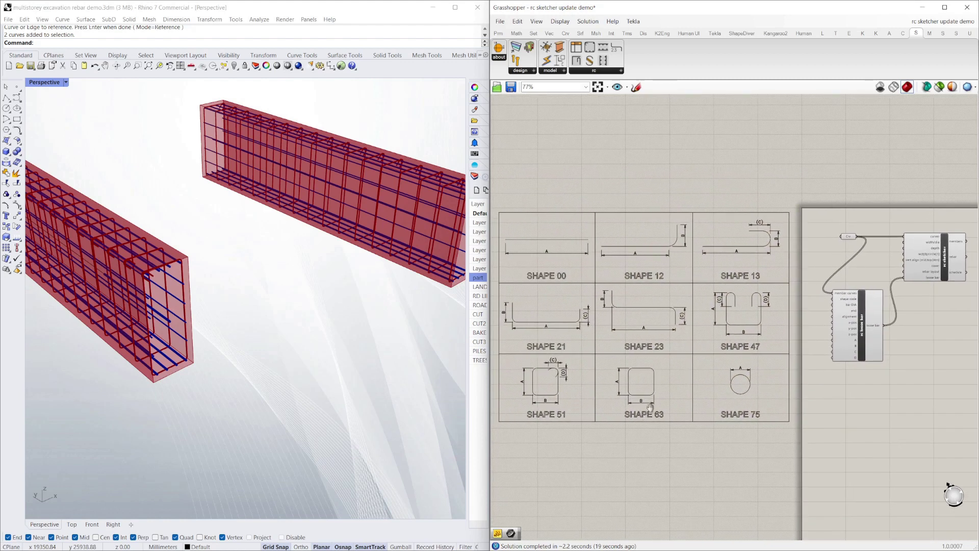
right_click_drag(650, 406, 676, 388)
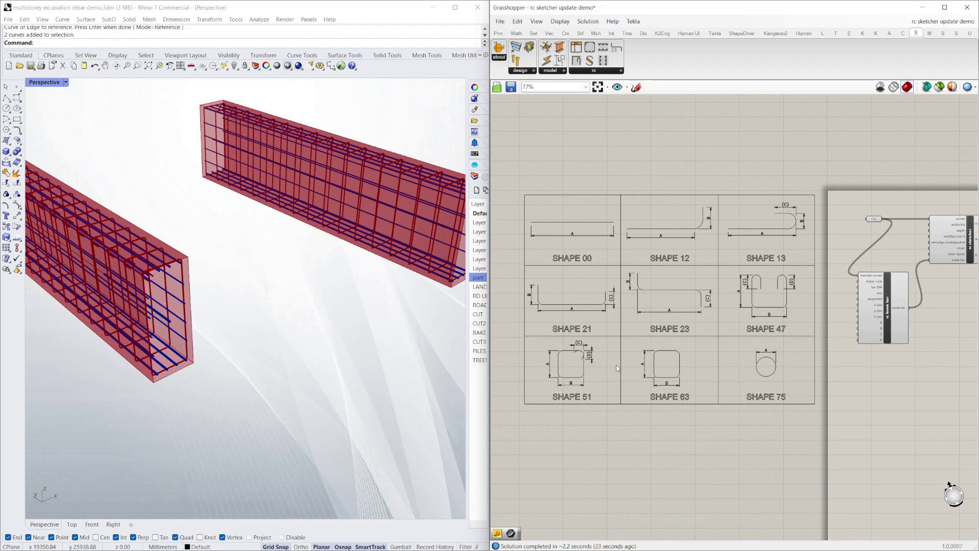
Examine the shape code chart's bar shapes and dimension letters against the input parameters of the rc loose bar component.
scroll(684, 261, "up", 3)
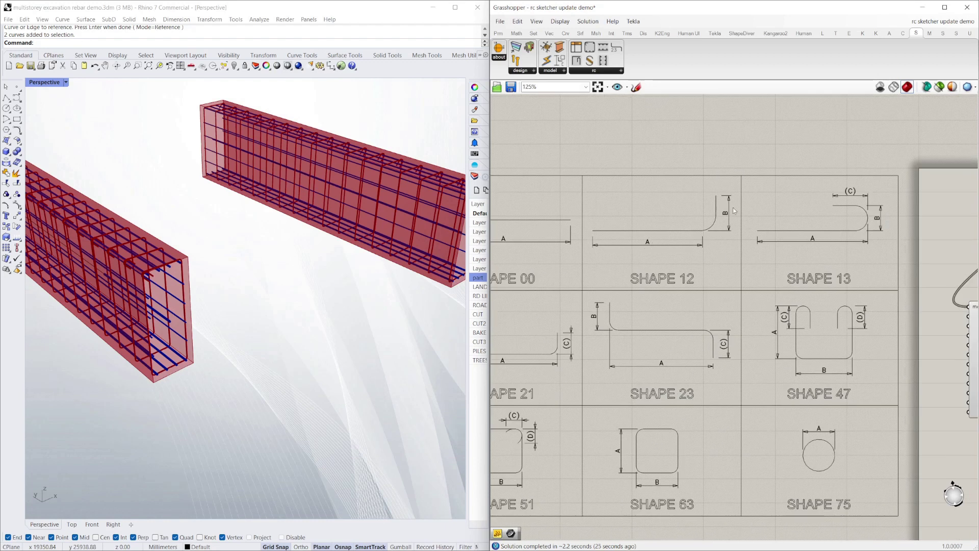
scroll(656, 277, "down", 3)
scroll(810, 301, "up", 3)
right_click_drag(811, 302, 732, 282)
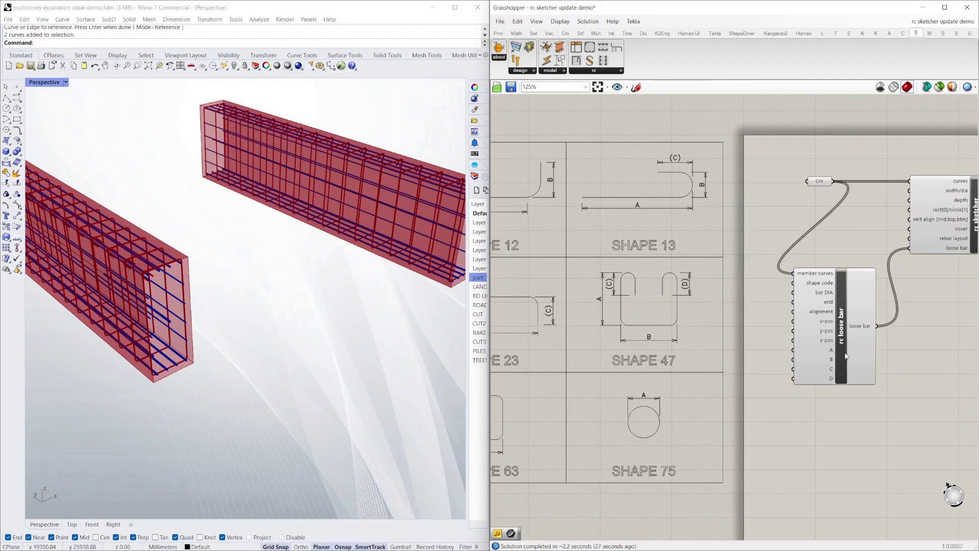
right_click_drag(686, 414, 745, 413)
scroll(713, 348, "down", 4)
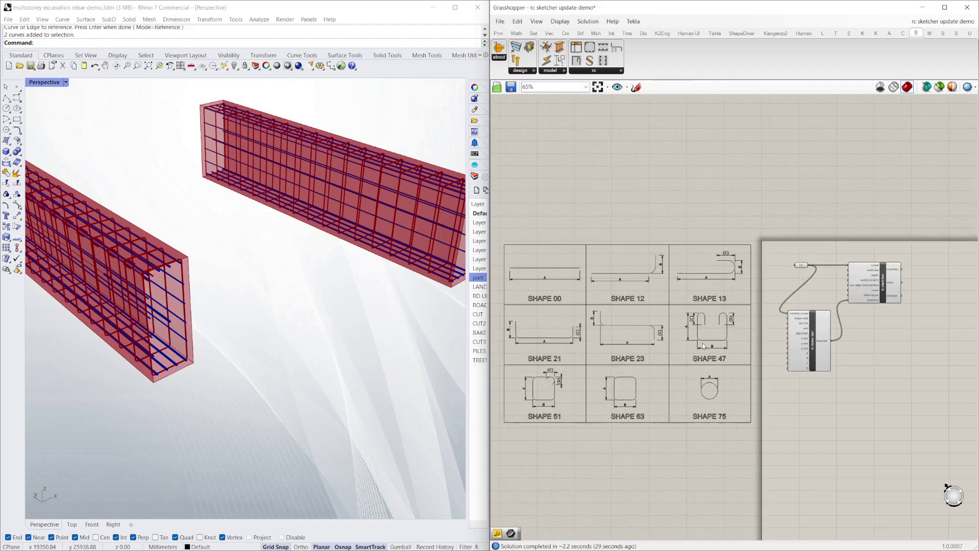
scroll(734, 337, "up", 1)
scroll(895, 324, "up", 2)
right_click_drag(905, 329, 898, 303)
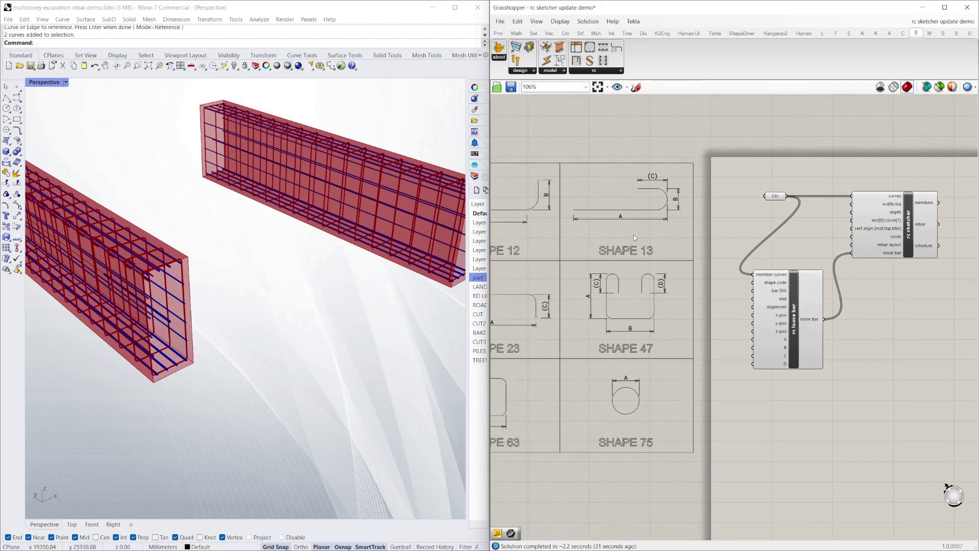
right_click_drag(591, 240, 675, 238)
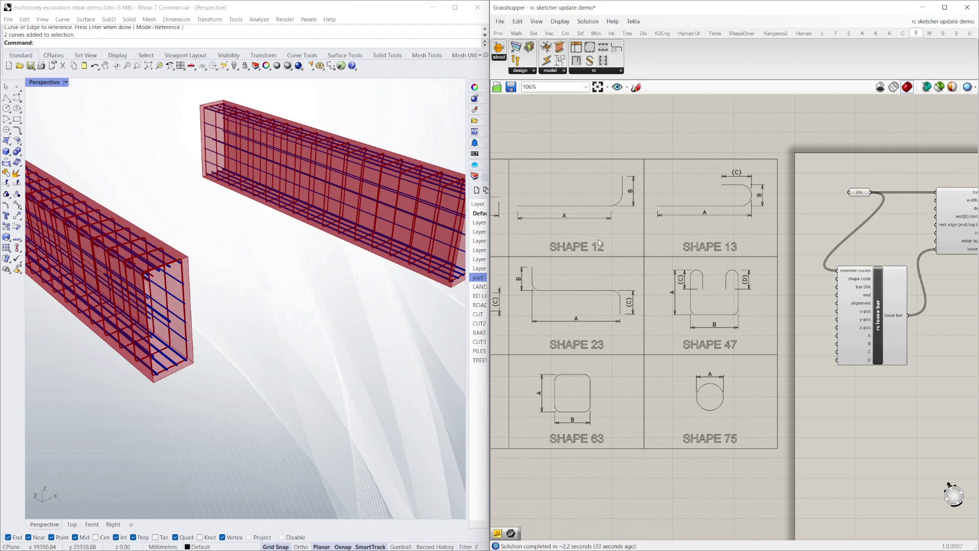
scroll(620, 263, "down", 3)
scroll(802, 271, "up", 5)
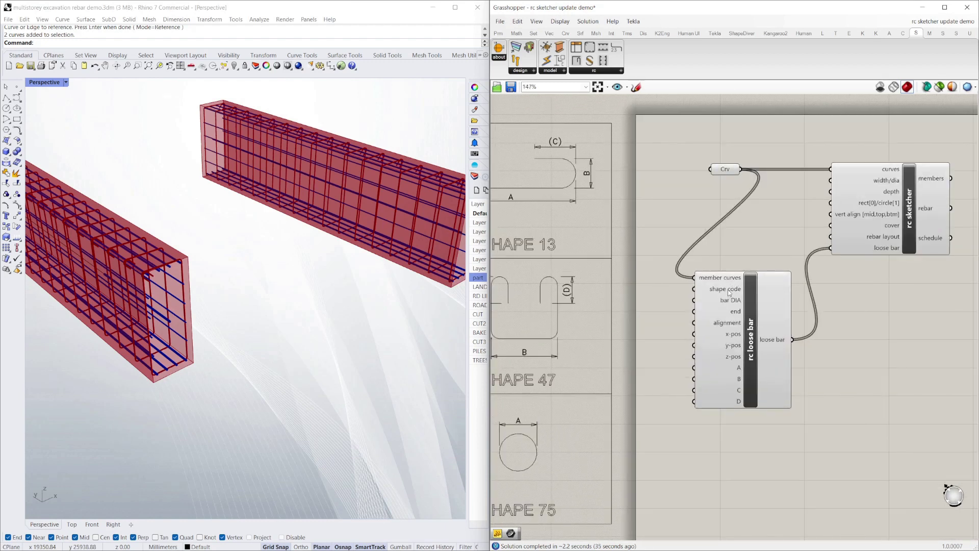
Set the rc loose bar's shape code to 12 and inspect the bent bar at the end of the front member.
right_click(729, 292)
mouse_move(810, 368)
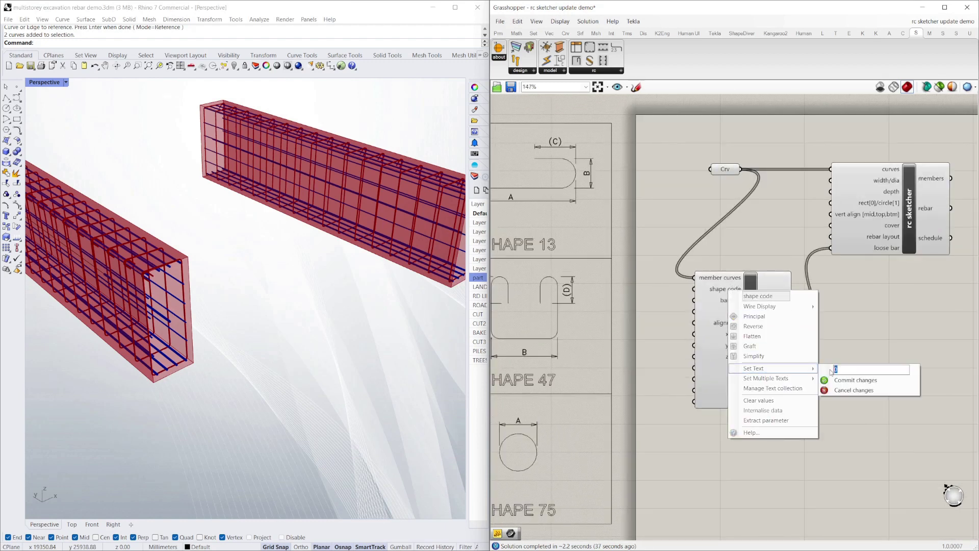
left_click(855, 383)
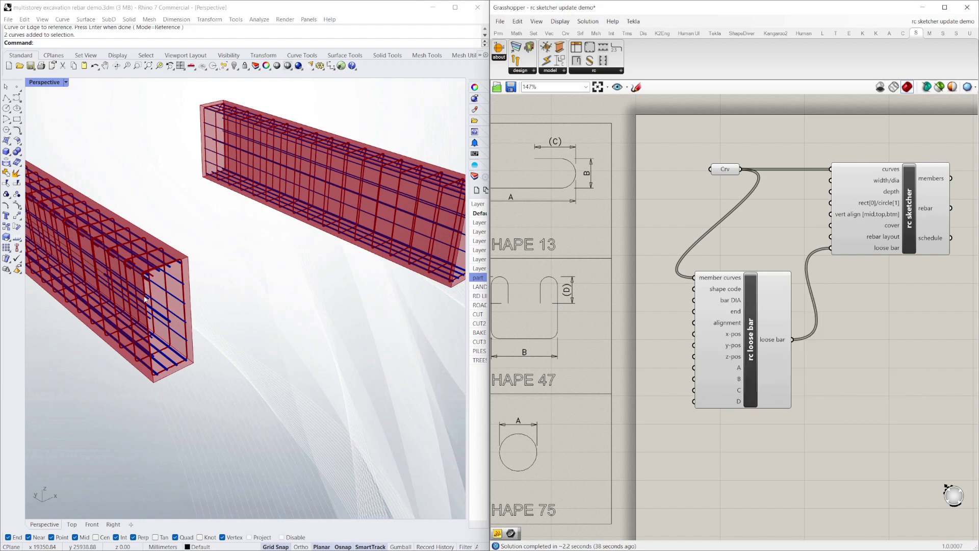
scroll(227, 351, "up", 5)
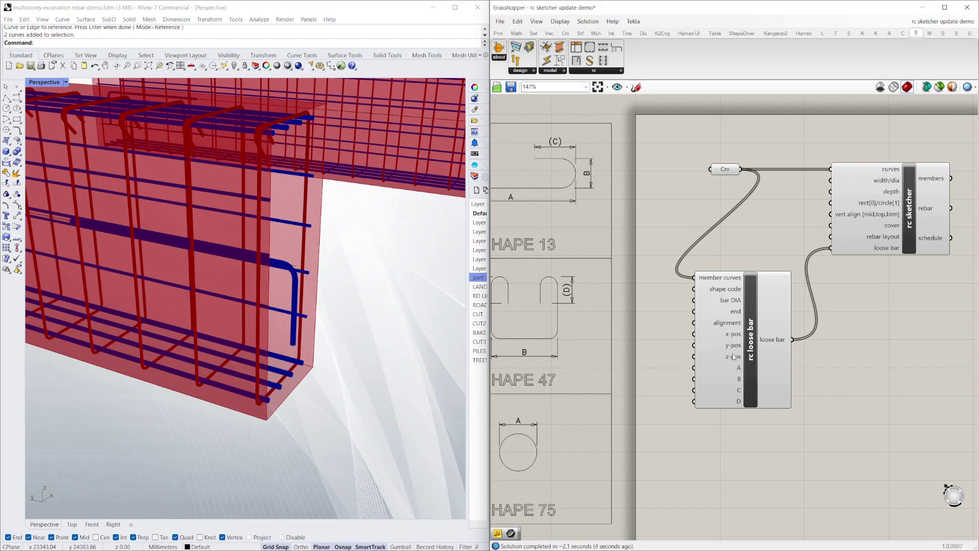
right_click_drag(250, 263, 282, 283)
scroll(283, 283, "down", 1)
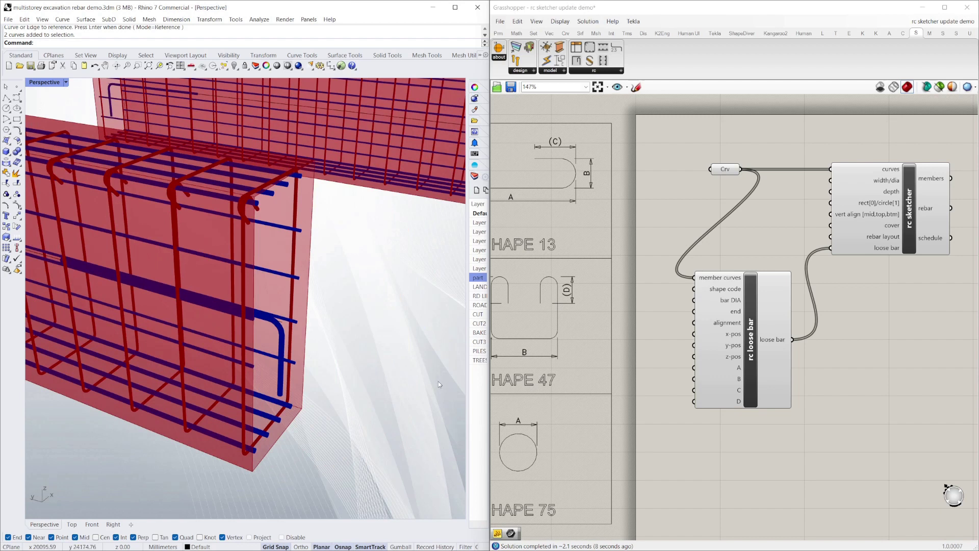
right_click(324, 359)
scroll(738, 246, "down", 3)
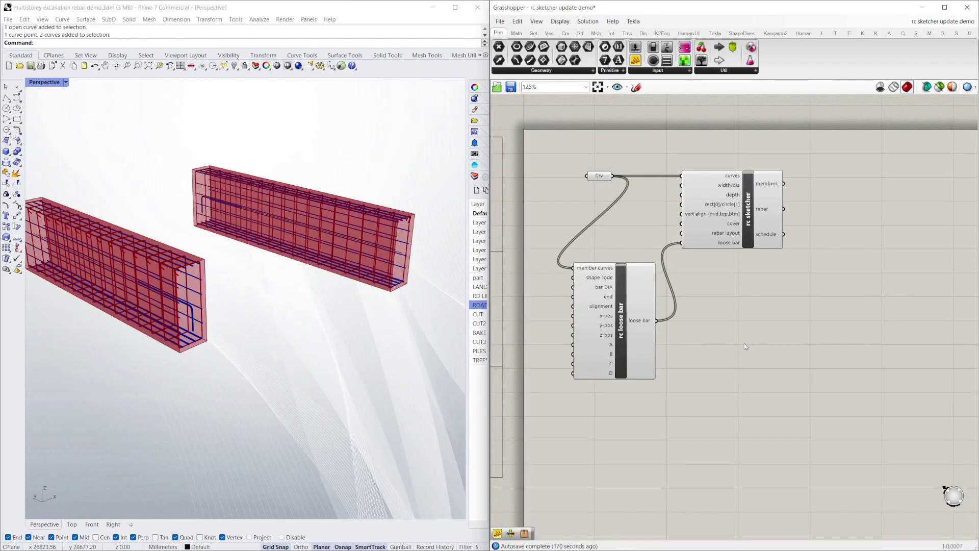
Add a Panel beside the rc sketcher and connect the component's schedule output to it.
scroll(770, 324, "up", 3)
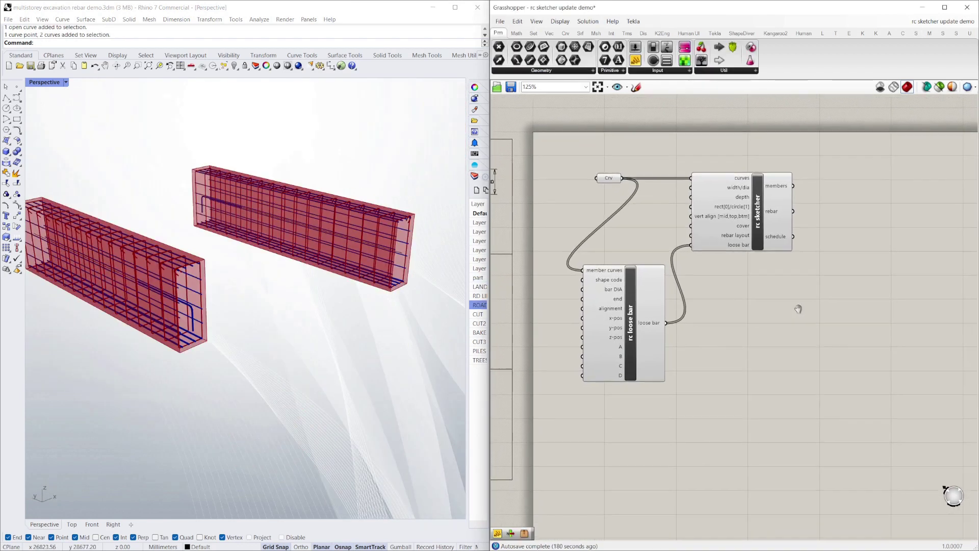
right_click_drag(843, 299, 822, 300)
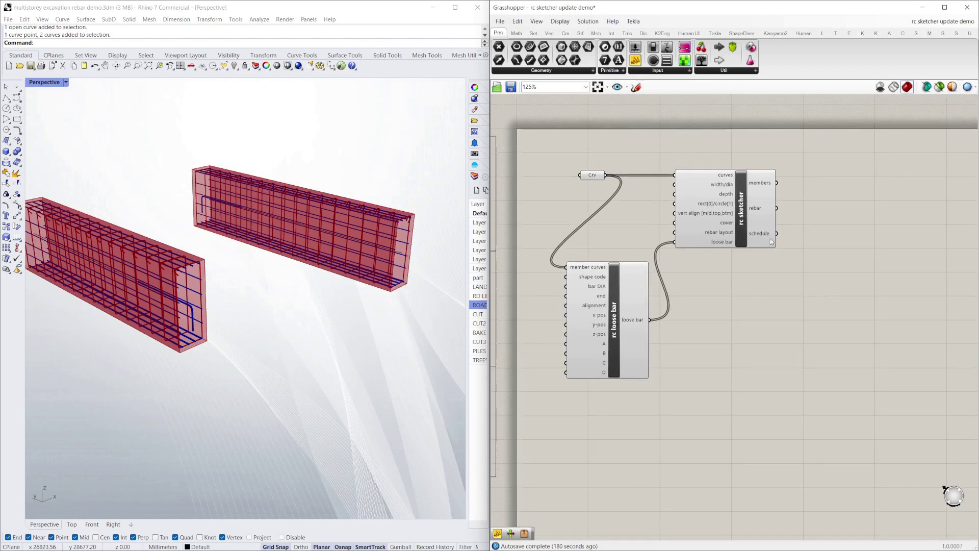
mouse_move(761, 234)
right_click_drag(816, 264, 805, 257)
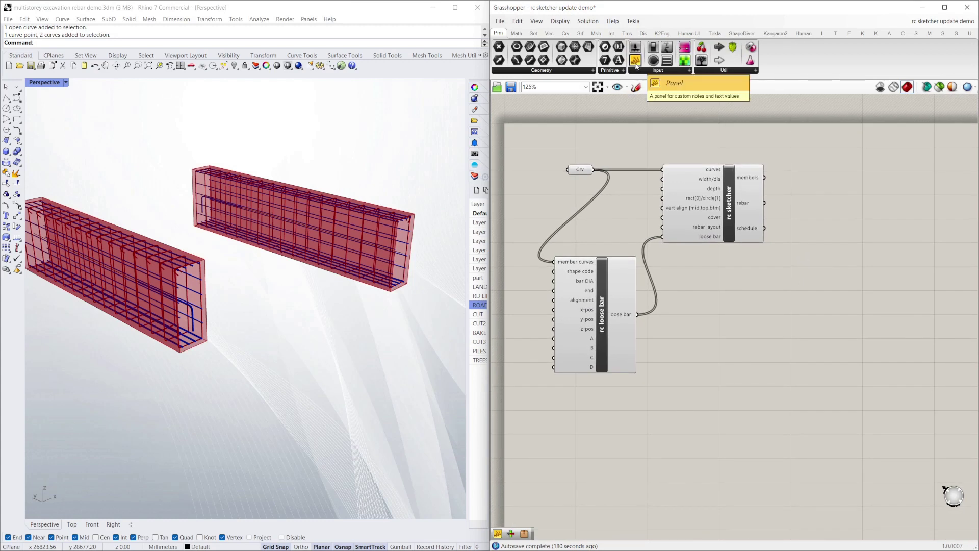
left_click_drag(636, 65, 859, 259)
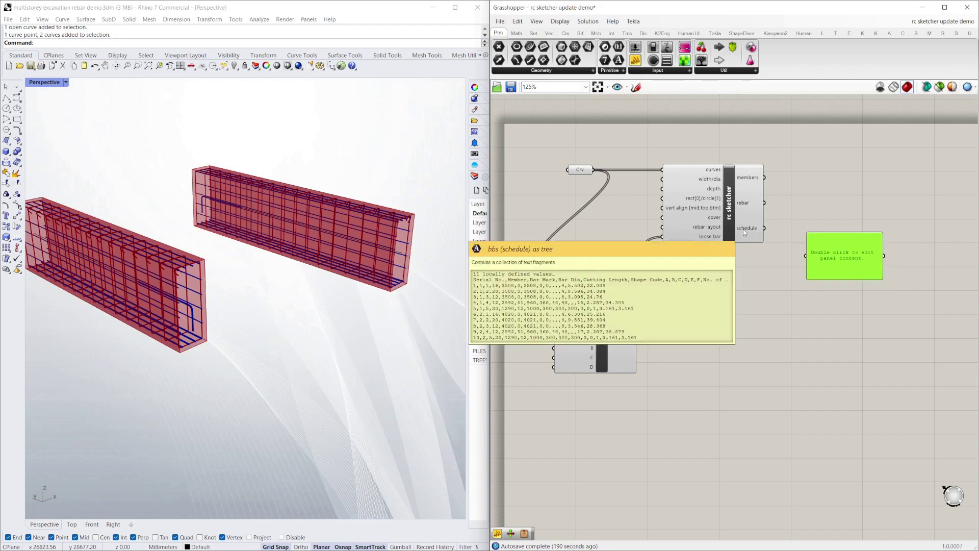
mouse_move(753, 231)
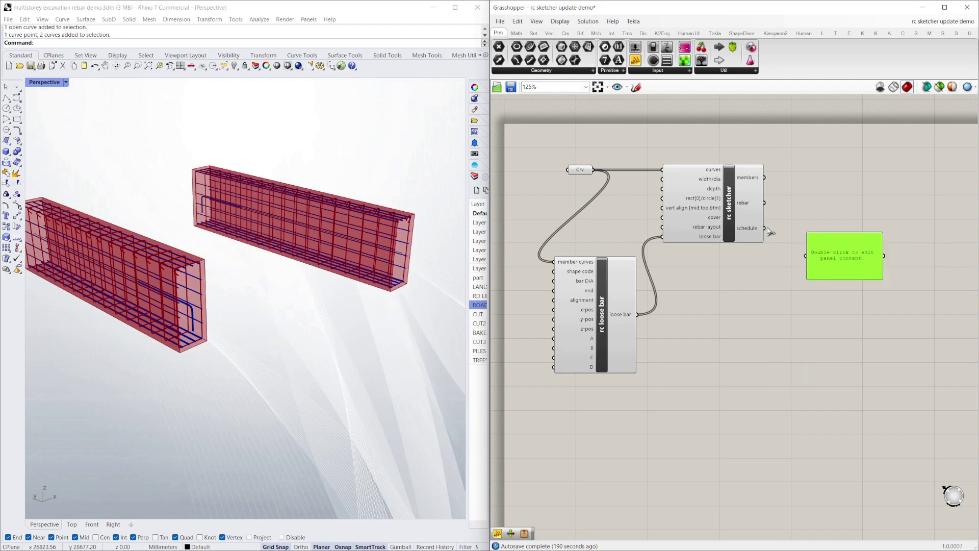
left_click_drag(765, 229, 809, 261)
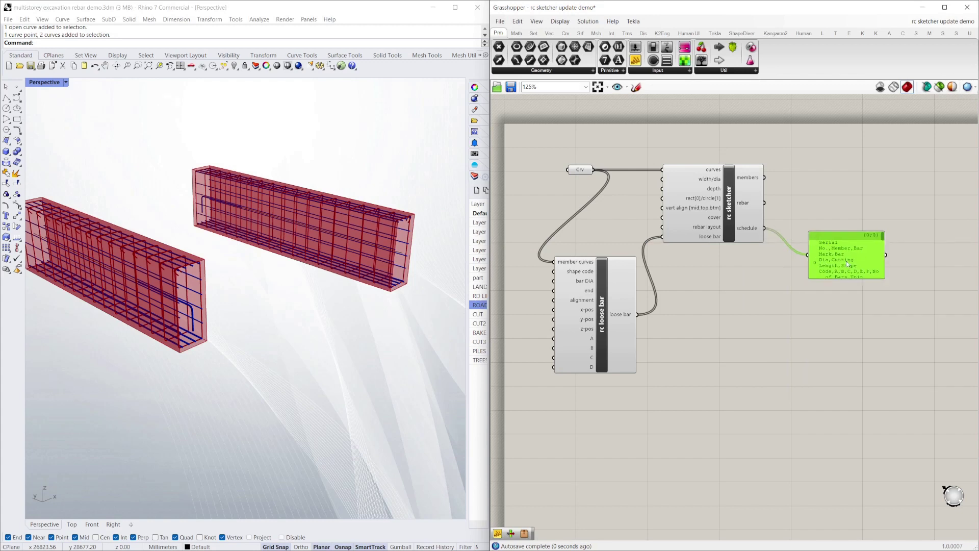
Move and enlarge the schedule panel so each bar schedule entry fits on one line, and read its rows.
left_click_drag(863, 274, 961, 247)
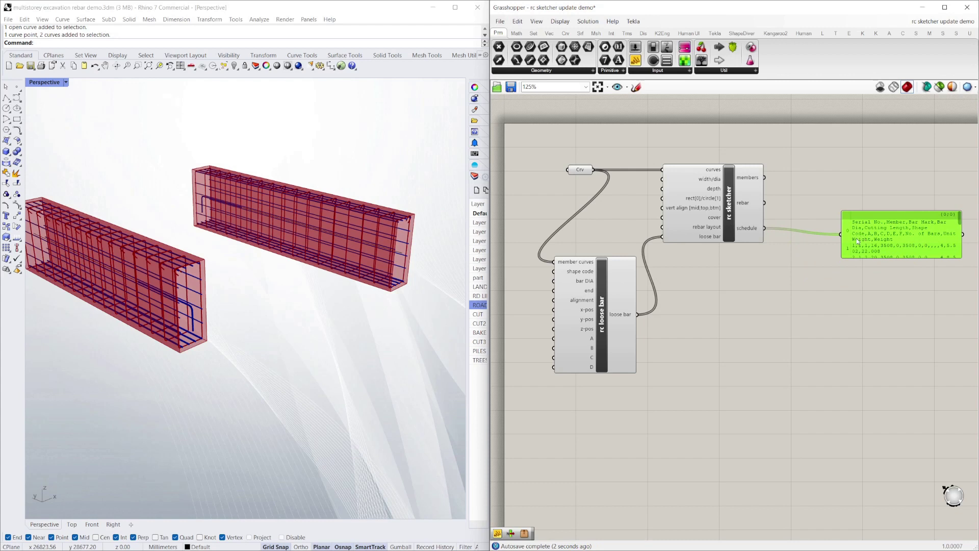
left_click_drag(844, 247, 827, 341)
scroll(696, 317, "down", 2)
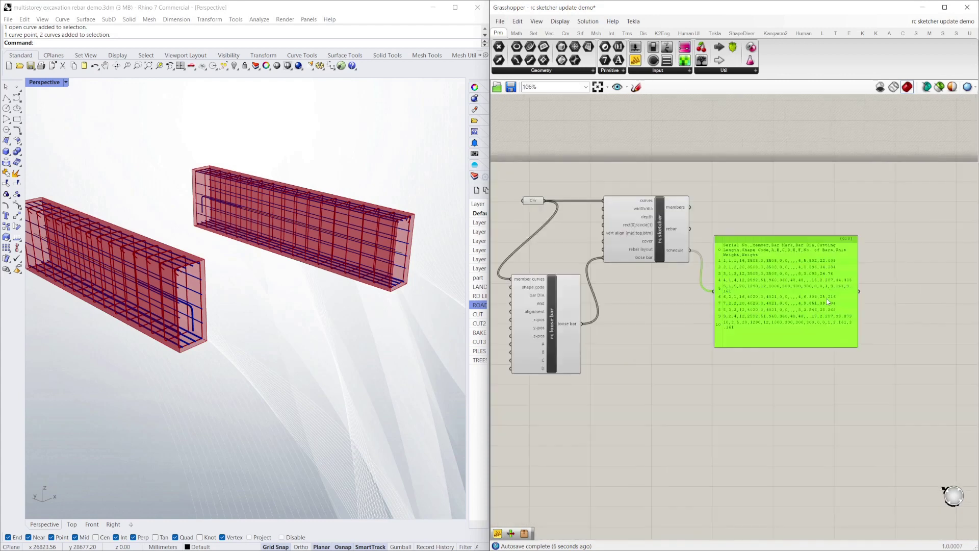
left_click_drag(858, 305, 887, 304)
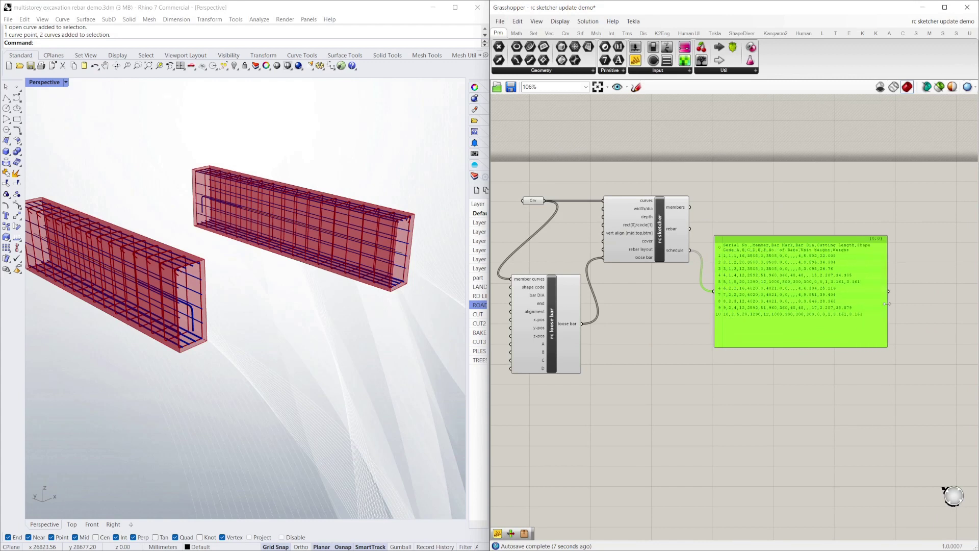
left_click(818, 200)
scroll(724, 291, "up", 2)
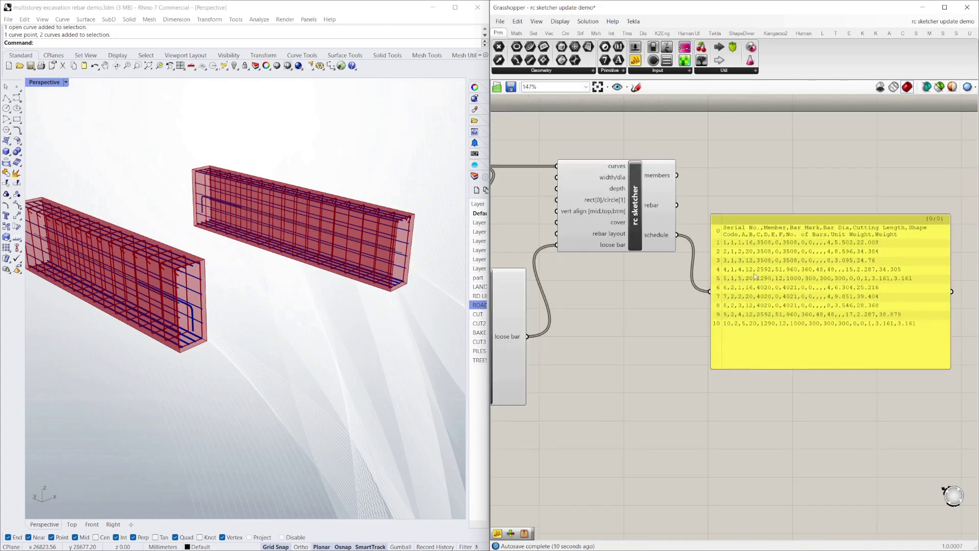
scroll(799, 206, "down", 1)
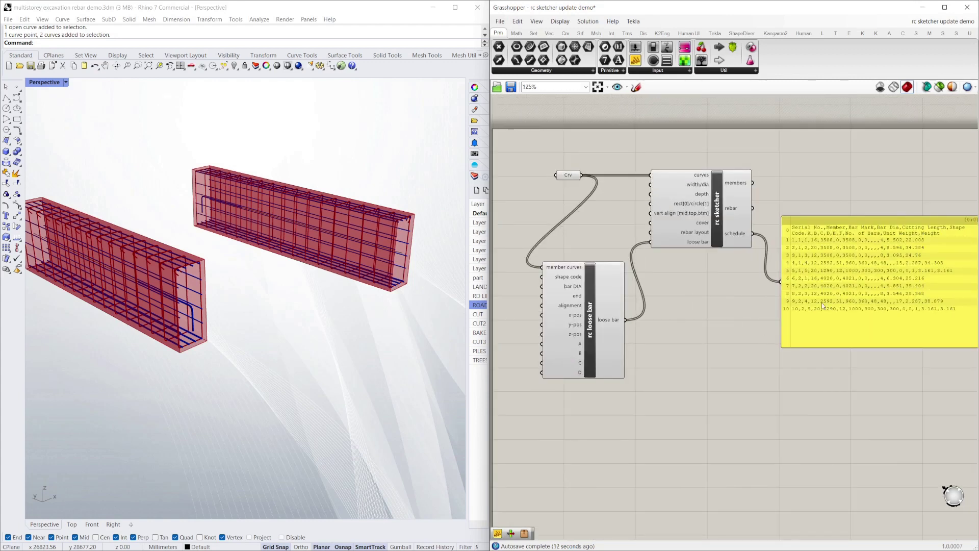
Select the front member's line in Rhino and assign it as the only curve in the Curve parameter.
left_click_drag(255, 356, 162, 294)
right_click(579, 179)
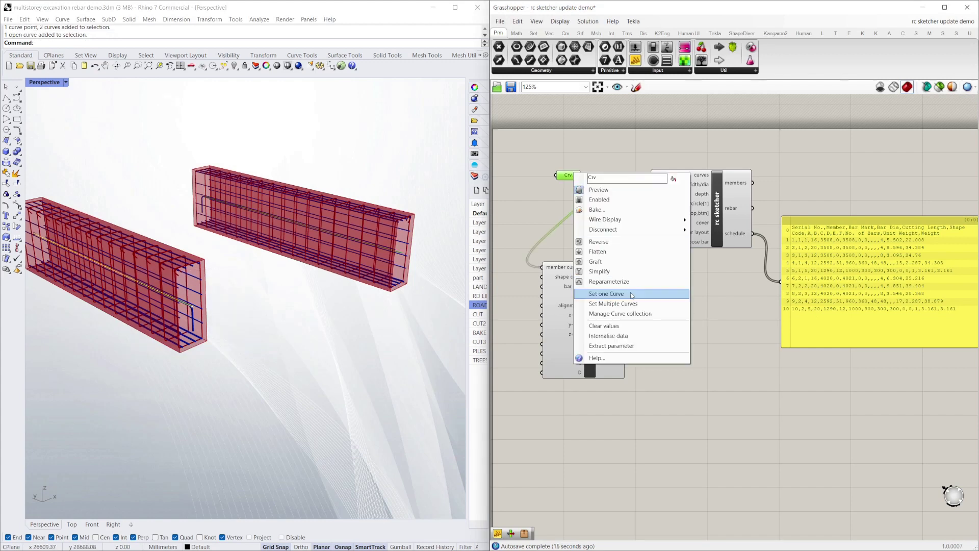
left_click(601, 295)
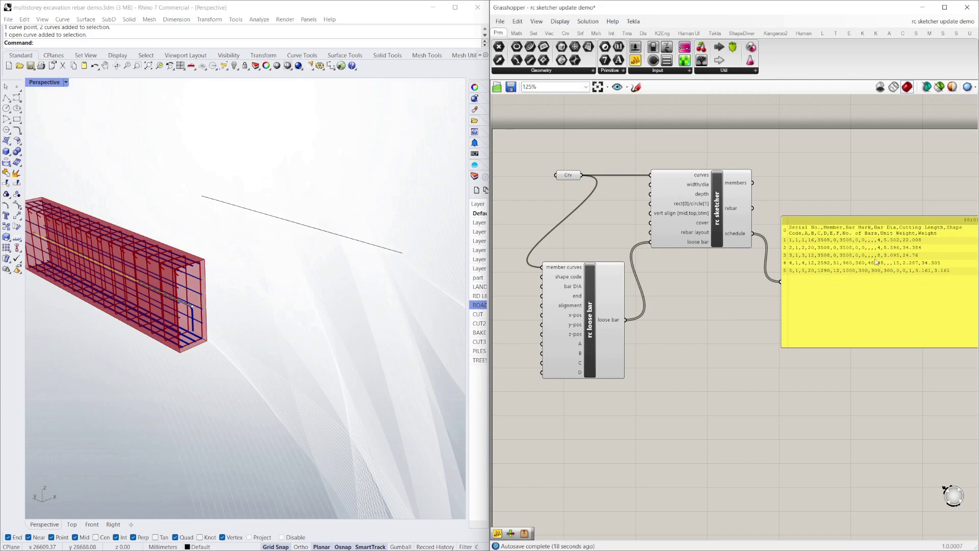
Select both member lines in Rhino, assign them to the Curve parameter as multiple curves, and check the updated schedule panel.
left_click_drag(171, 356, 403, 193)
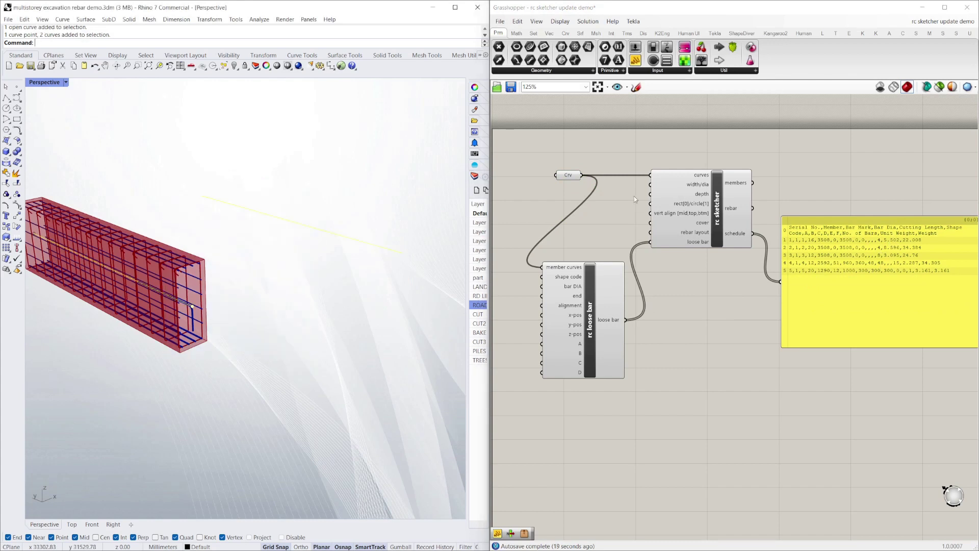
right_click(569, 179)
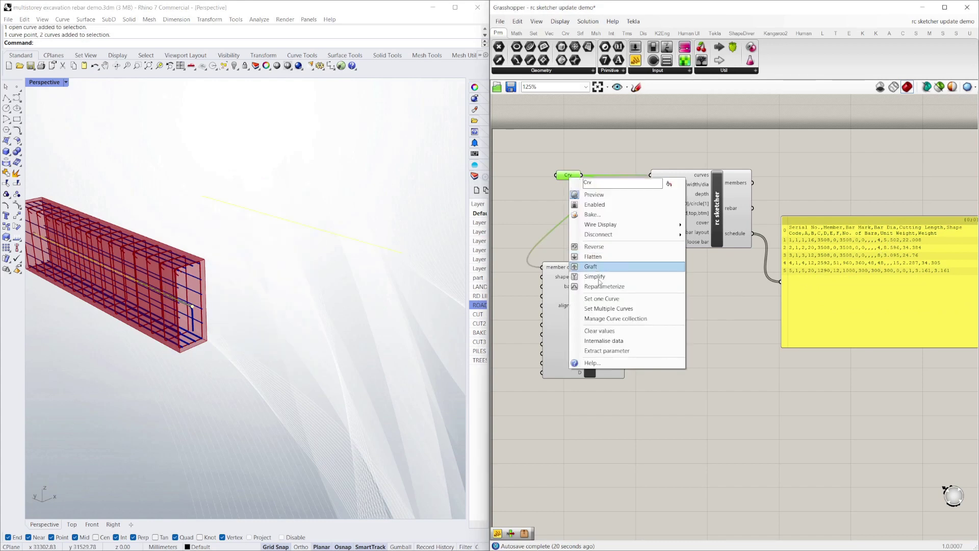
left_click(602, 309)
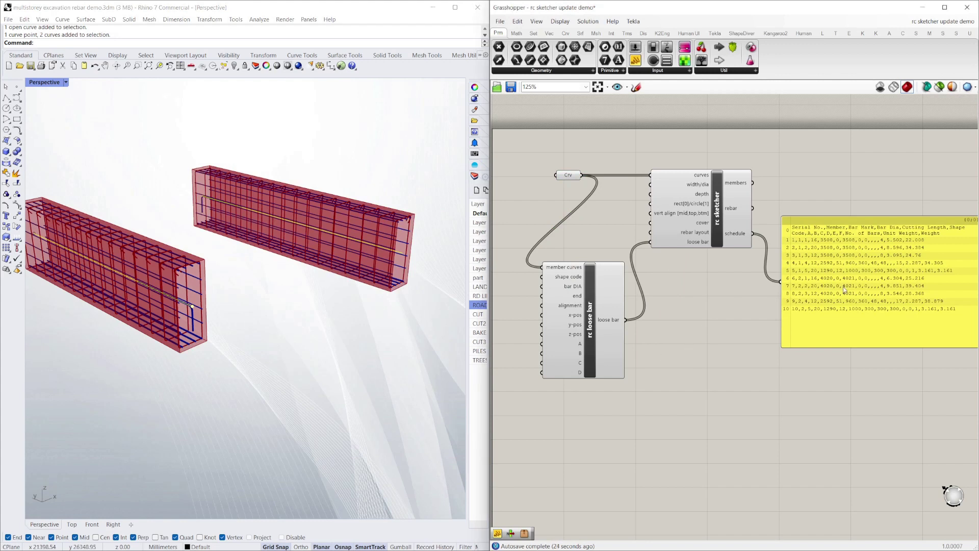
left_click(852, 286)
left_click(672, 299)
scroll(669, 299, "down", 6)
scroll(752, 292, "up", 7)
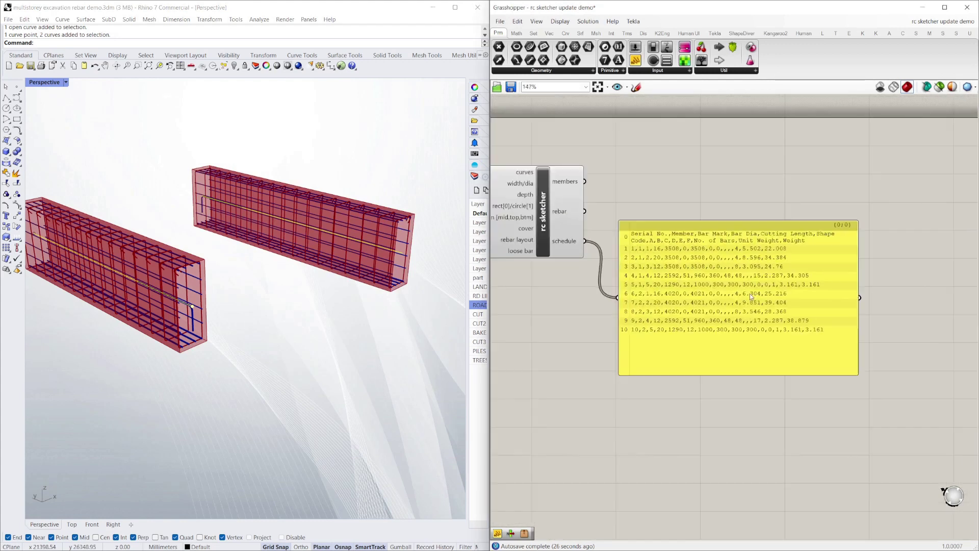
Set the schedule panel's stream destination to a new file named bbs.csv in the 220215 folder.
scroll(749, 293, "up", 2)
left_click(722, 275)
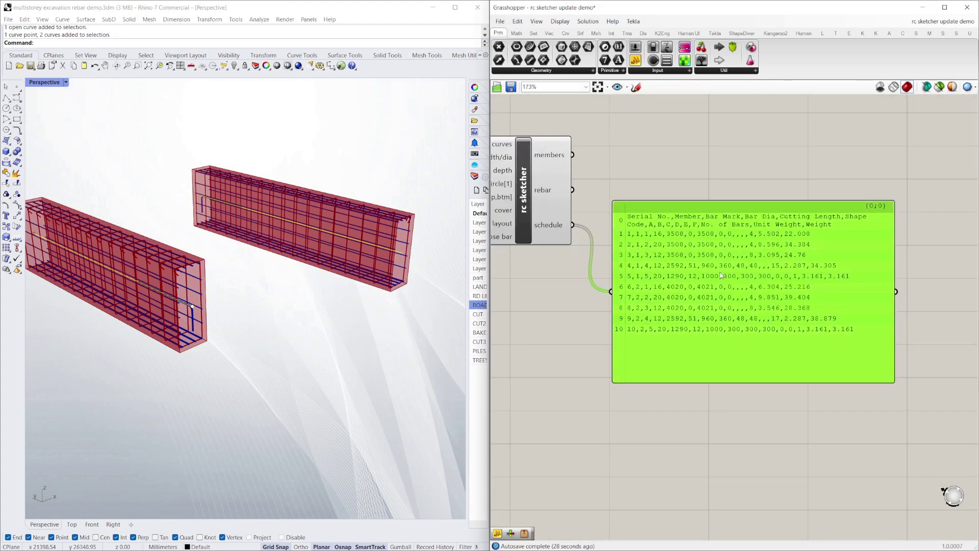
right_click_drag(721, 275, 740, 257)
right_click(725, 254)
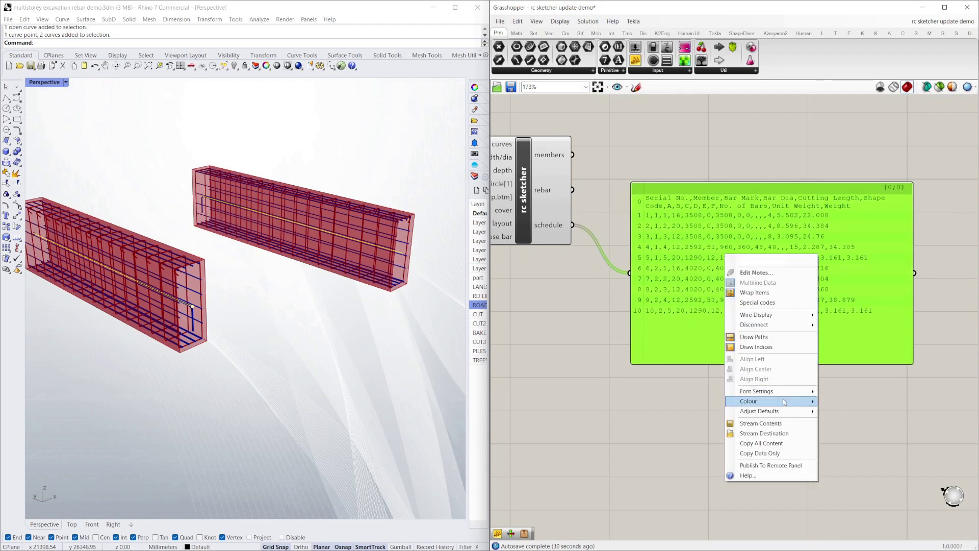
left_click(783, 434)
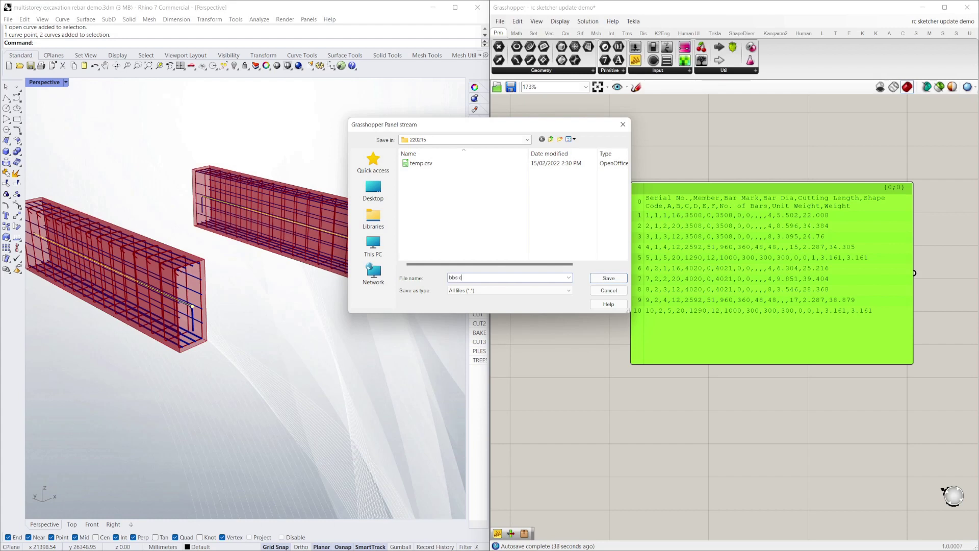
type("bbs.csv")
left_click(609, 278)
Enable streaming of the schedule panel's contents to the destination file, check the option, and deselect the panel.
right_click(756, 274)
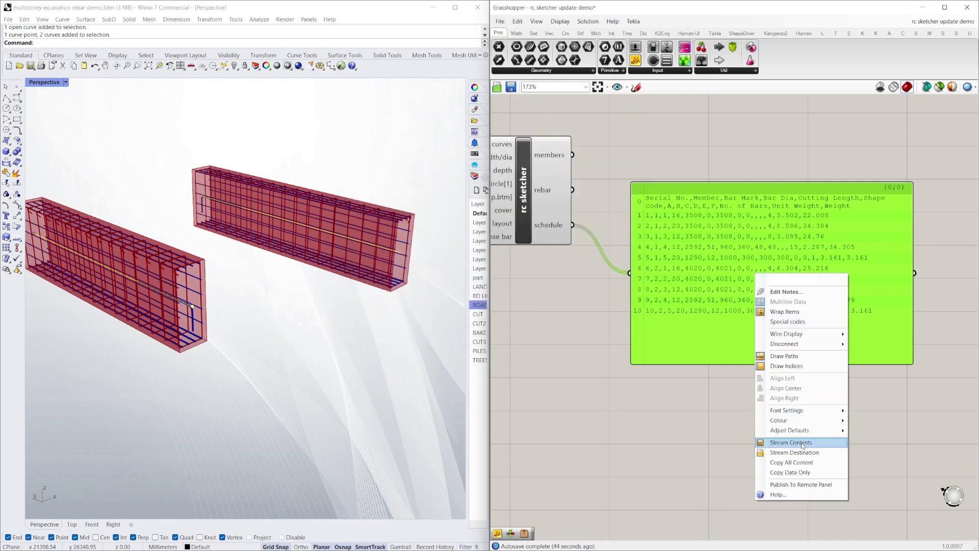
left_click(802, 445)
right_click(766, 300)
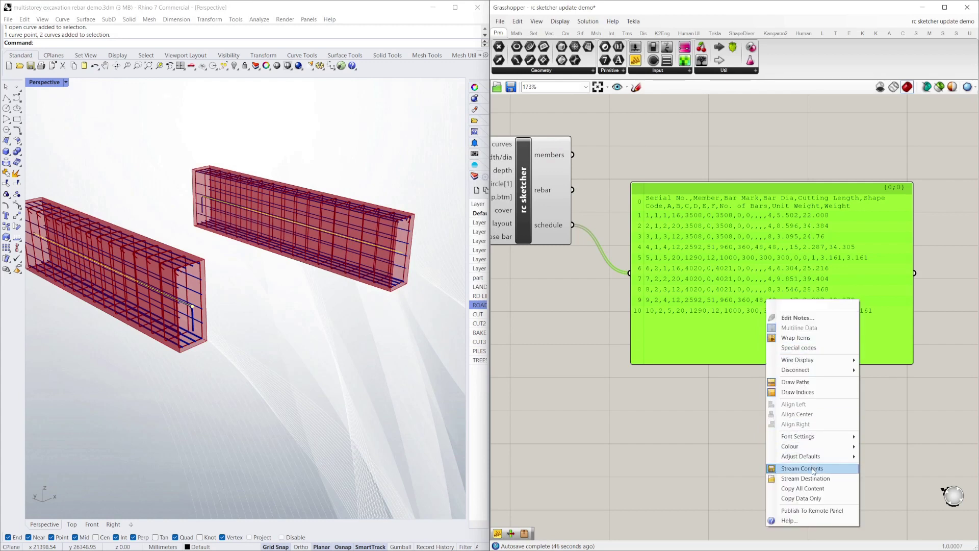
left_click(750, 415)
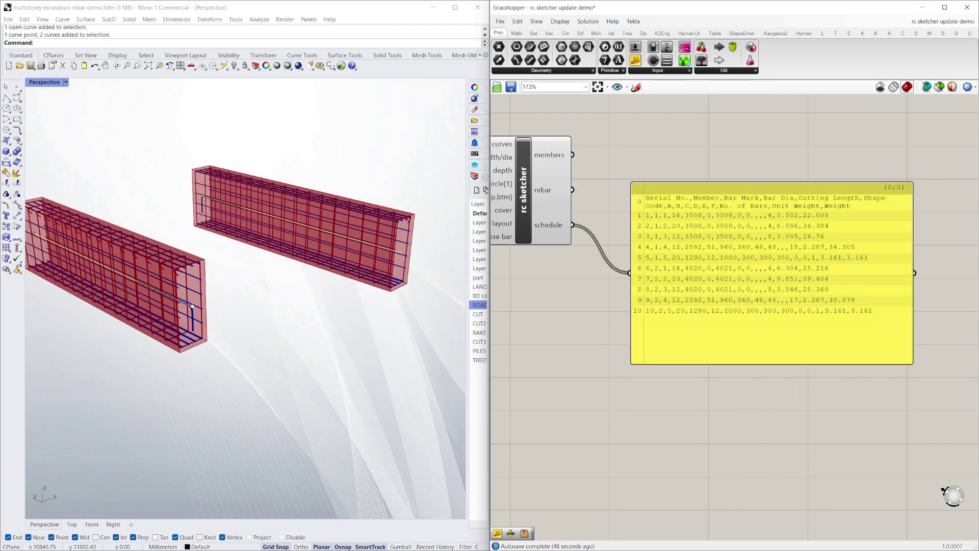
Open bbs.csv from the 220215 folder in LibreOffice Calc, accepting the text import with tab and comma separators.
left_click_drag(1, 260, 622, 197)
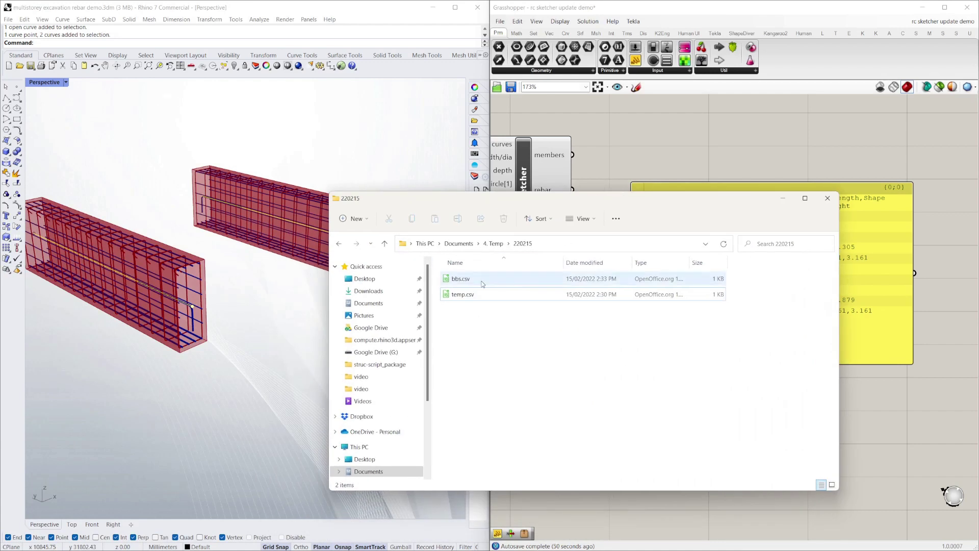
double_click(466, 280)
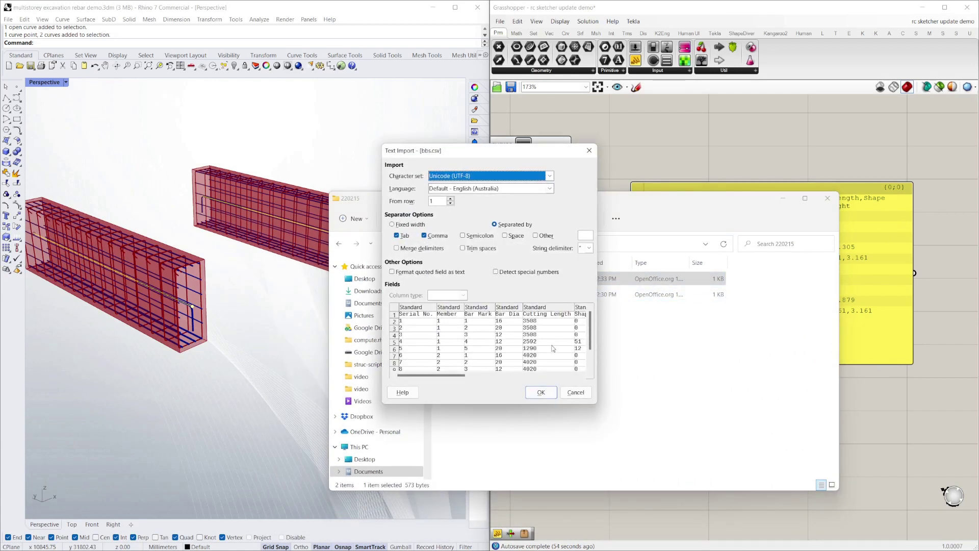
left_click(542, 392)
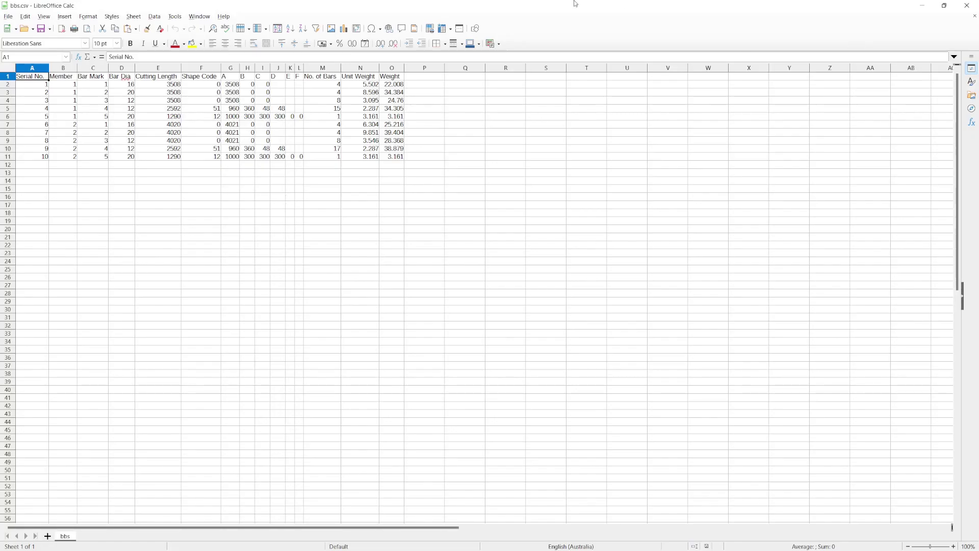
scroll(199, 178, "up", 5, "ctrl")
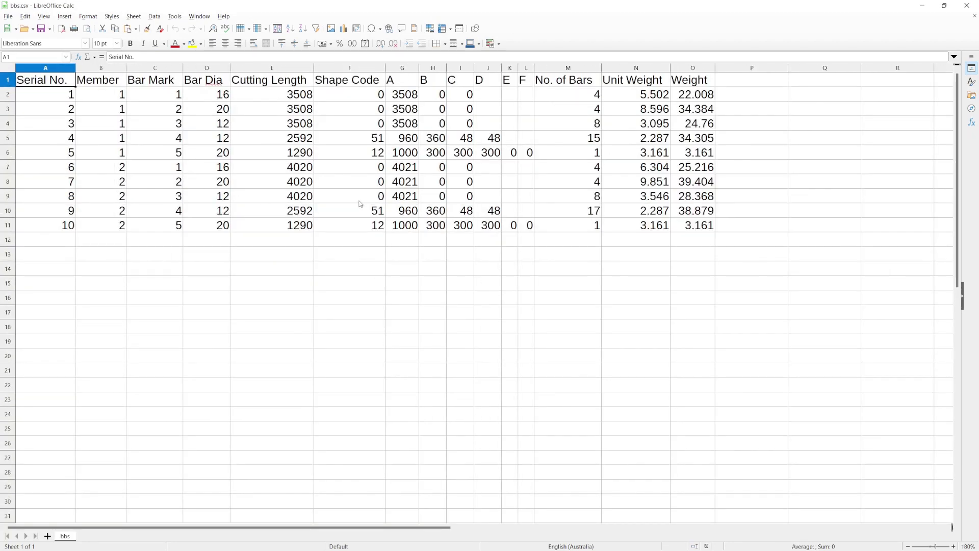
scroll(295, 189, "up", 1, "ctrl")
Examine the schedule's header row and its Serial No., Member and Bar Mark columns for both members.
left_click(260, 143)
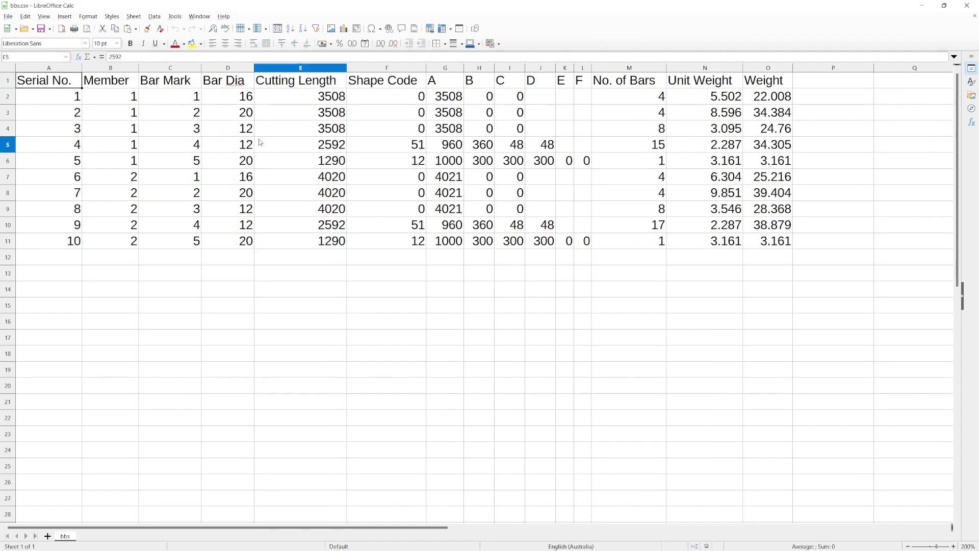
left_click_drag(61, 80, 765, 82)
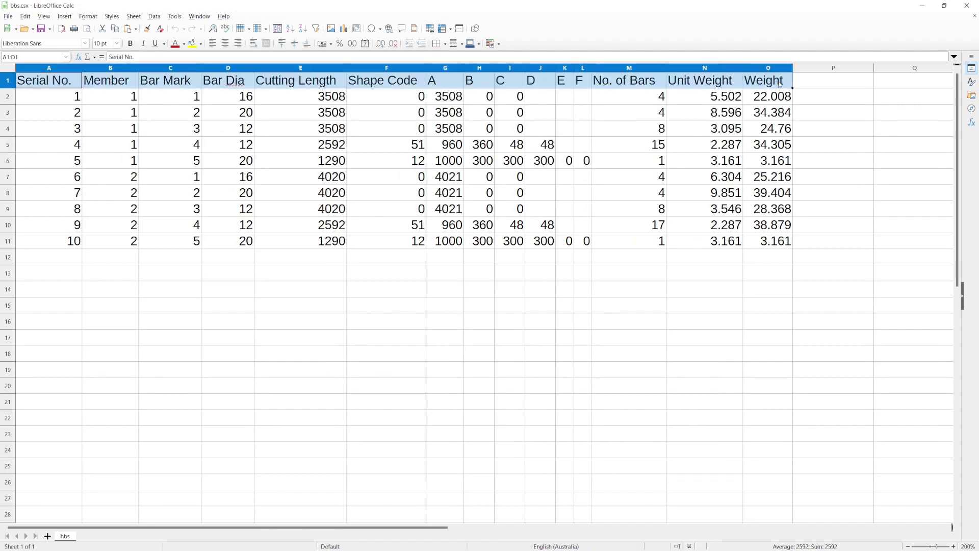
left_click(95, 128)
key("ctrl+Home")
left_click_drag(66, 106, 66, 241)
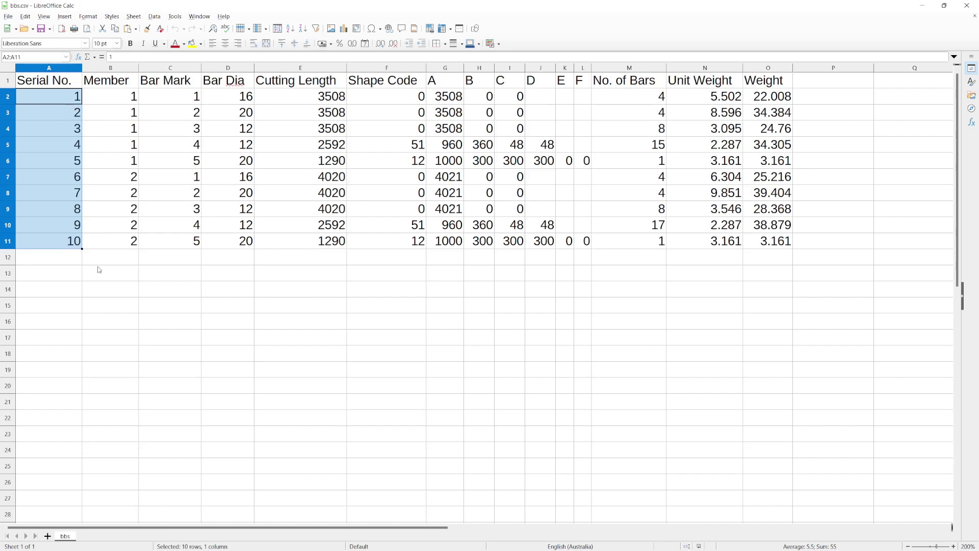
left_click(110, 227)
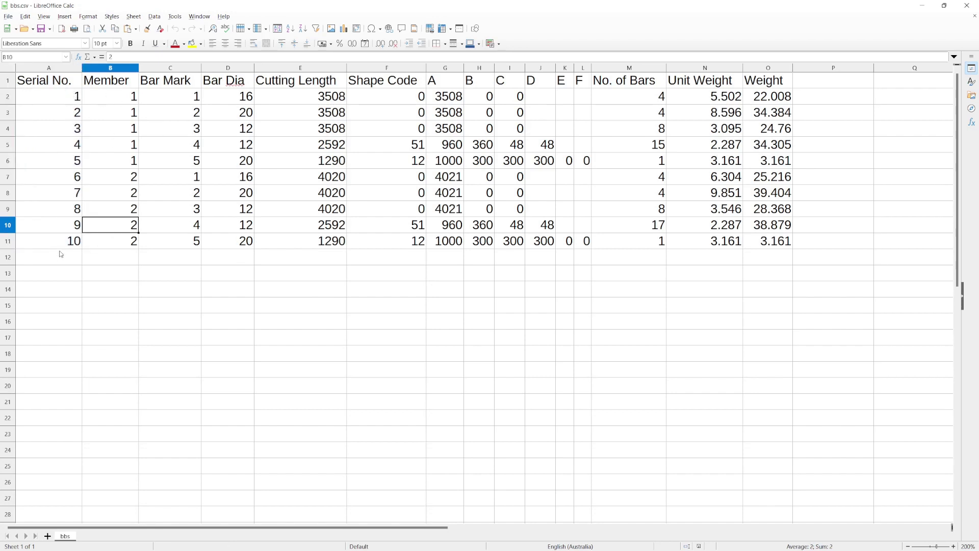
left_click_drag(122, 97, 117, 164)
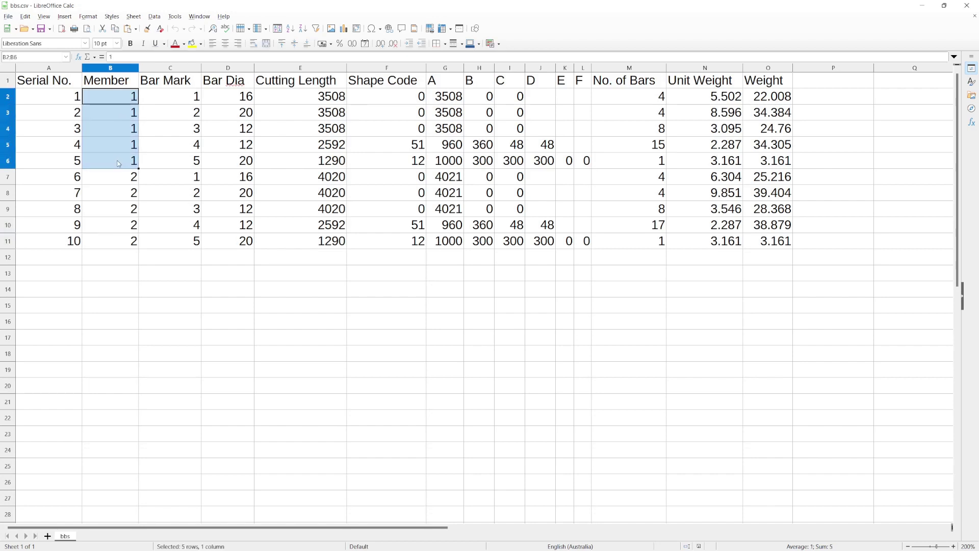
left_click(153, 100)
left_click_drag(123, 98, 122, 242)
left_click_drag(181, 97, 180, 163)
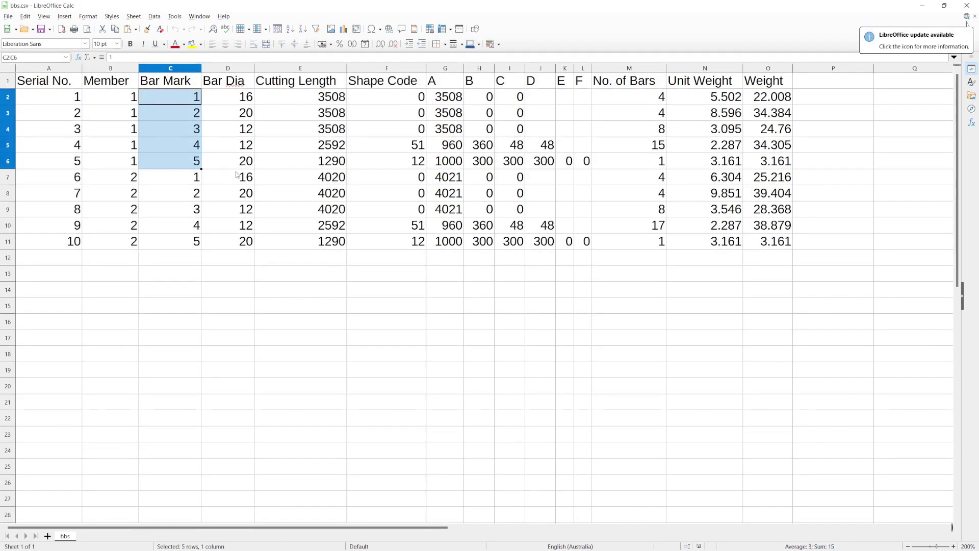
Review the Bar Dia values of the first member's bars and the corresponding Cutting Length entries.
left_click(234, 100)
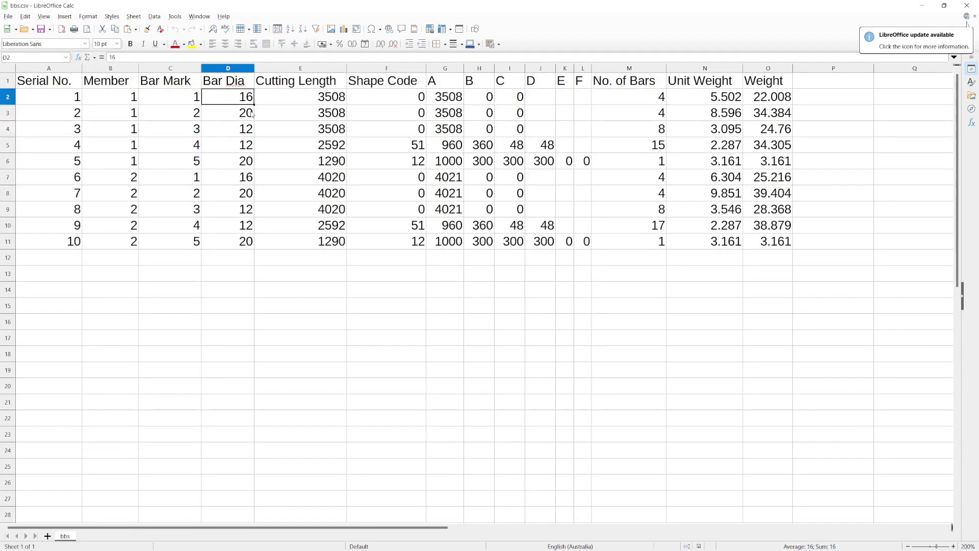
left_click(237, 117)
left_click(237, 132)
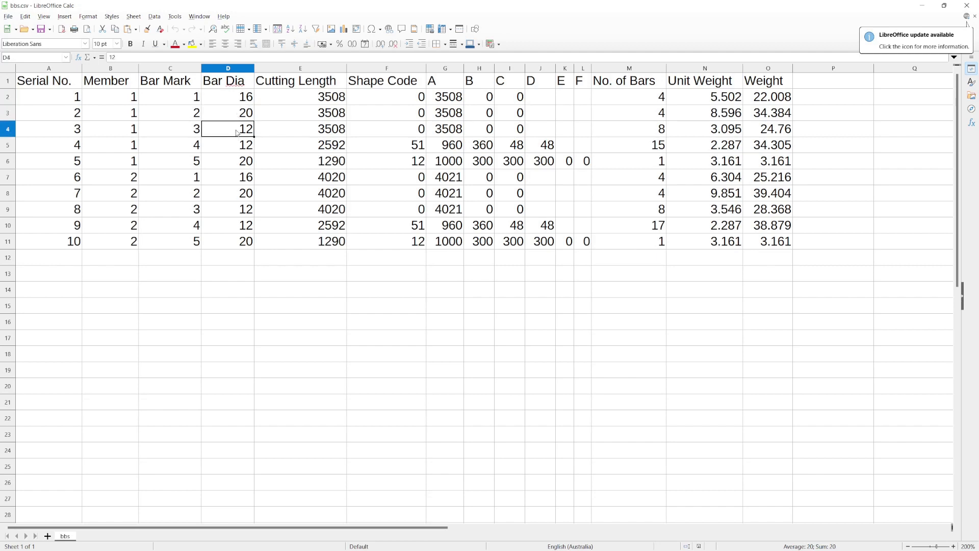
left_click(235, 148)
left_click(239, 162)
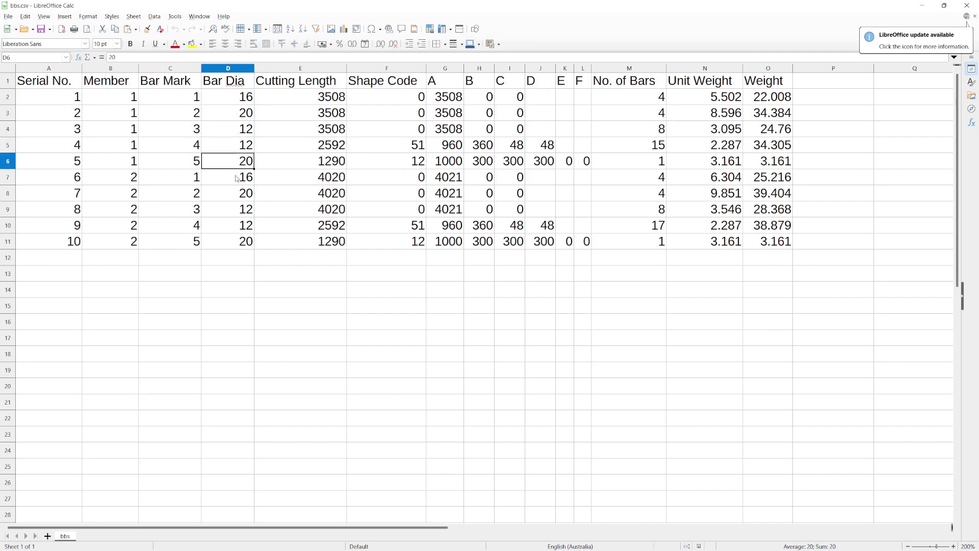
left_click(237, 179)
left_click_drag(304, 99, 303, 163)
Inspect the Shape Code entries for straight bars, links and loose bars, and the bending dimensions in columns A to F.
left_click(386, 114)
left_click_drag(393, 100, 396, 129)
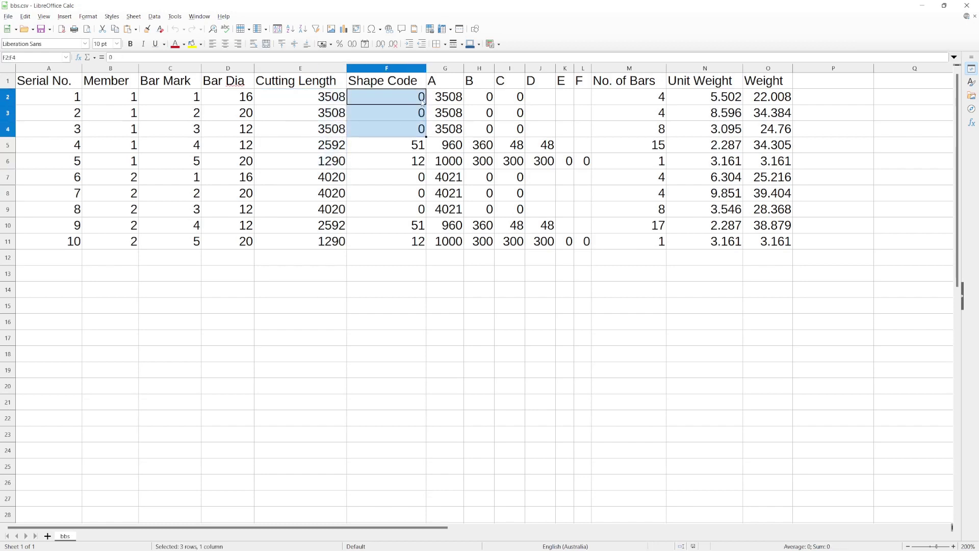
left_click(397, 148)
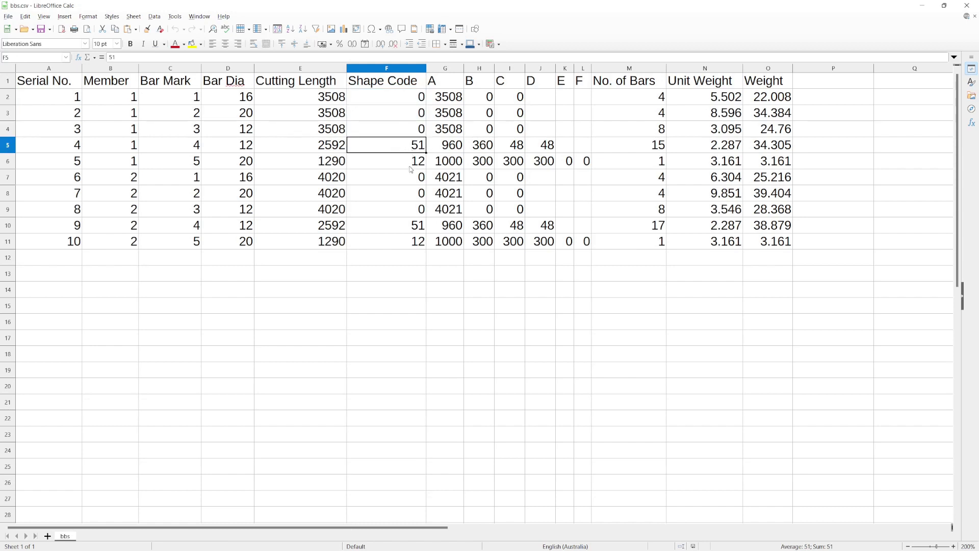
left_click(410, 168)
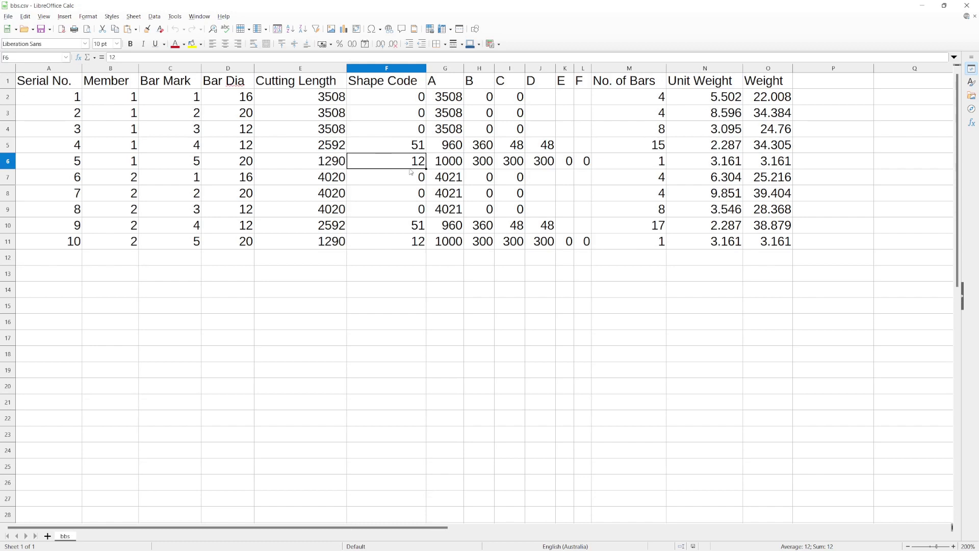
left_click(412, 250)
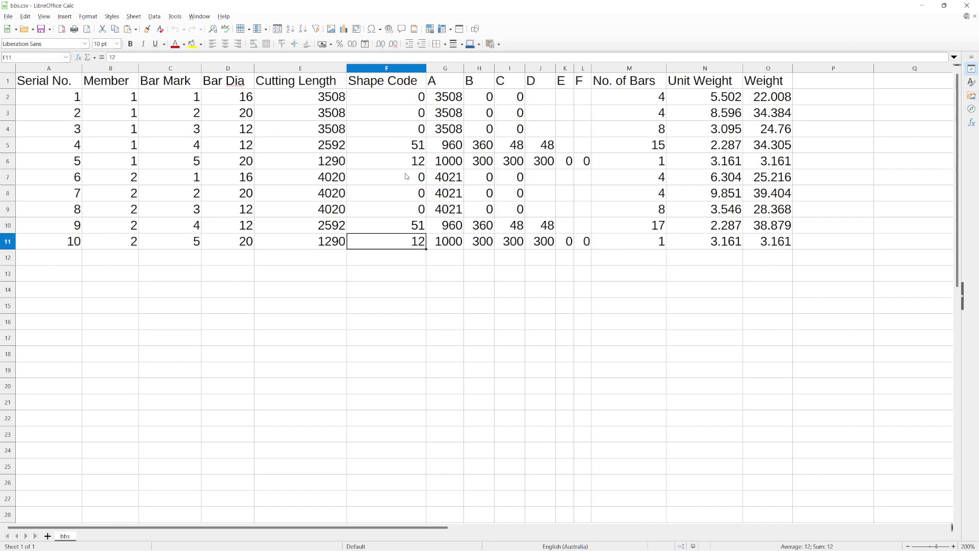
left_click(406, 170)
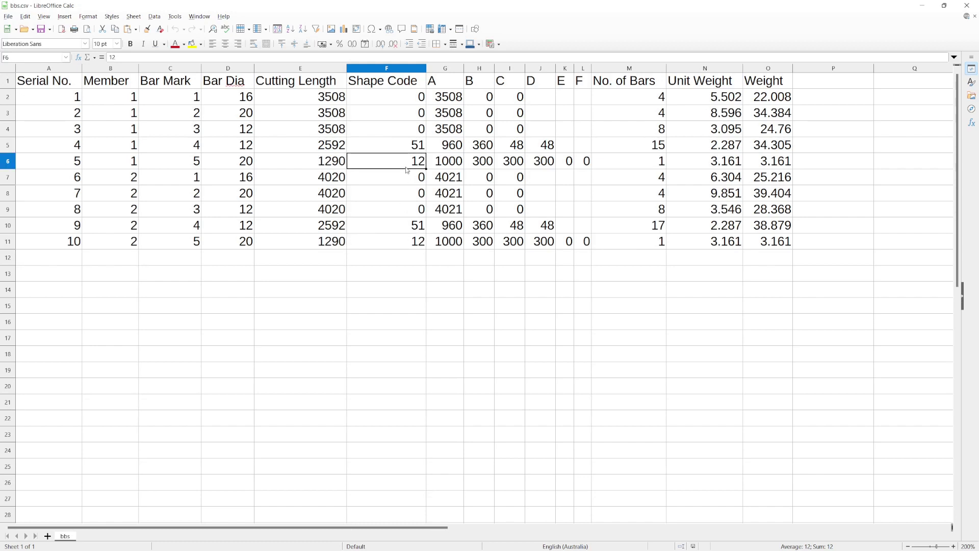
left_click_drag(450, 102, 580, 241)
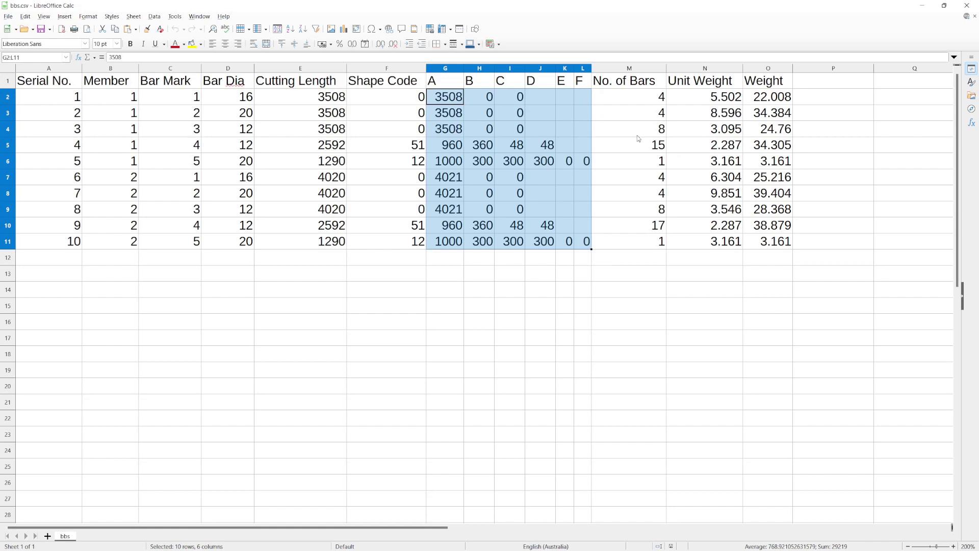
Examine the No. of Bars column for all schedule rows, going through the first member's entries individually.
left_click(645, 97)
key("shift+Down")
key("shift+Down")
key("shift+Down")
key("shift+Down")
key("shift+Down")
key("shift+Down")
key("shift+Down")
key("shift+Down")
key("shift+Down")
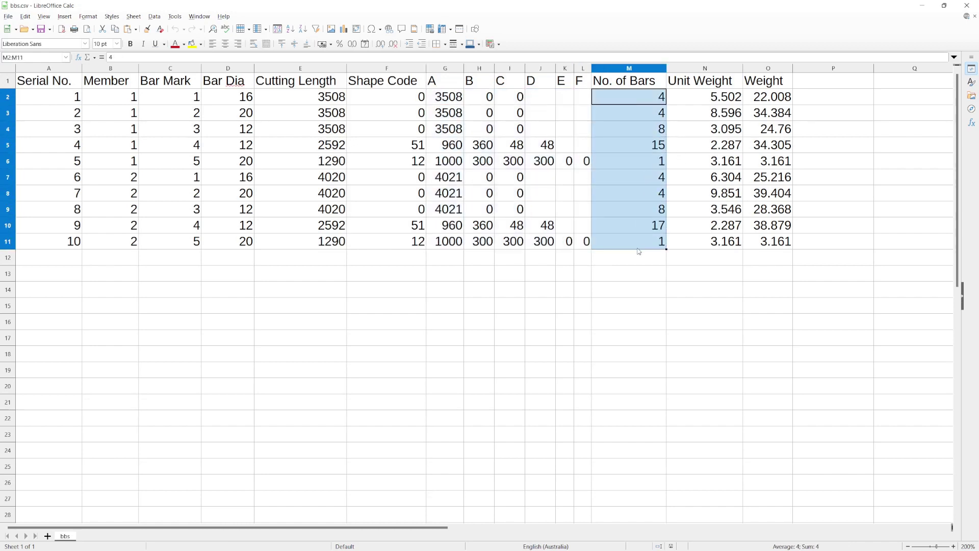
left_click(645, 96)
left_click_drag(653, 96, 653, 109)
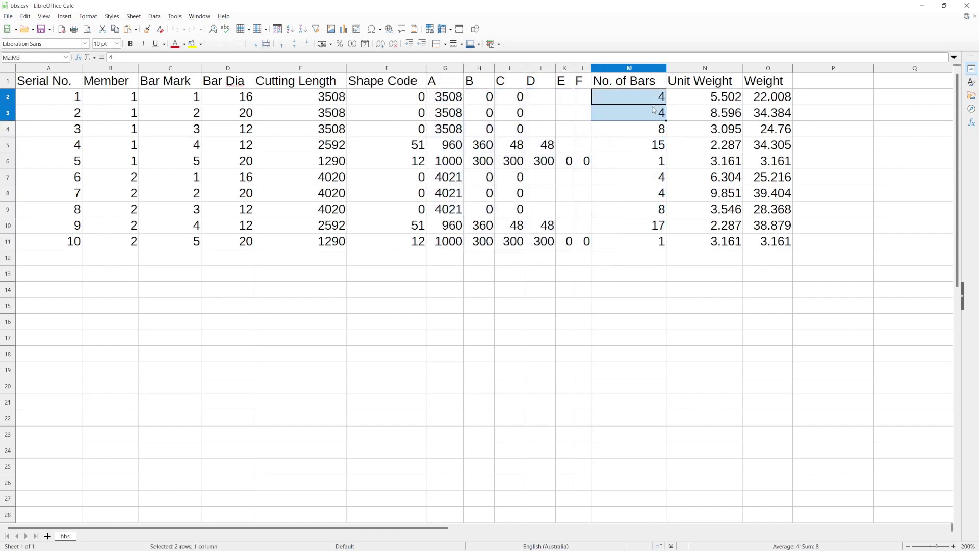
left_click(654, 118)
left_click(656, 134)
left_click(650, 147)
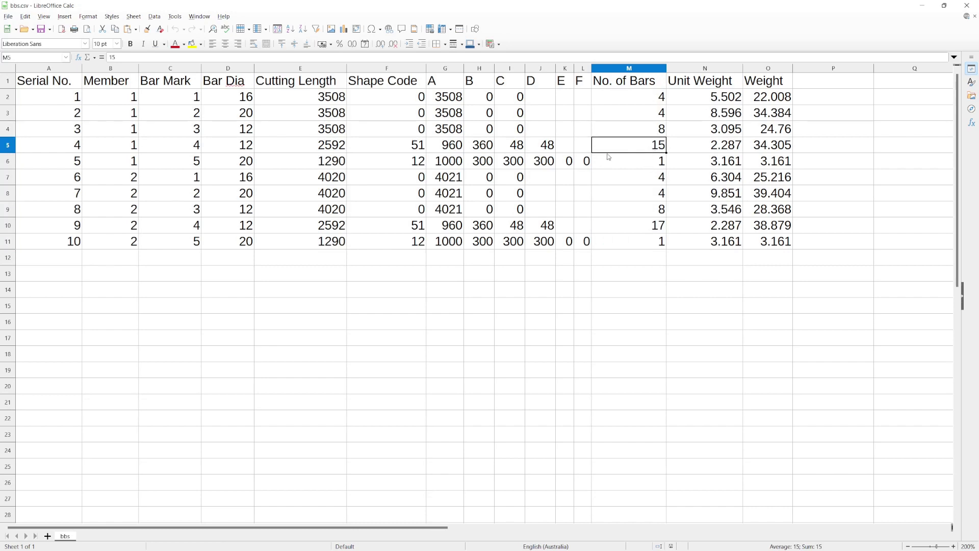
left_click(653, 165)
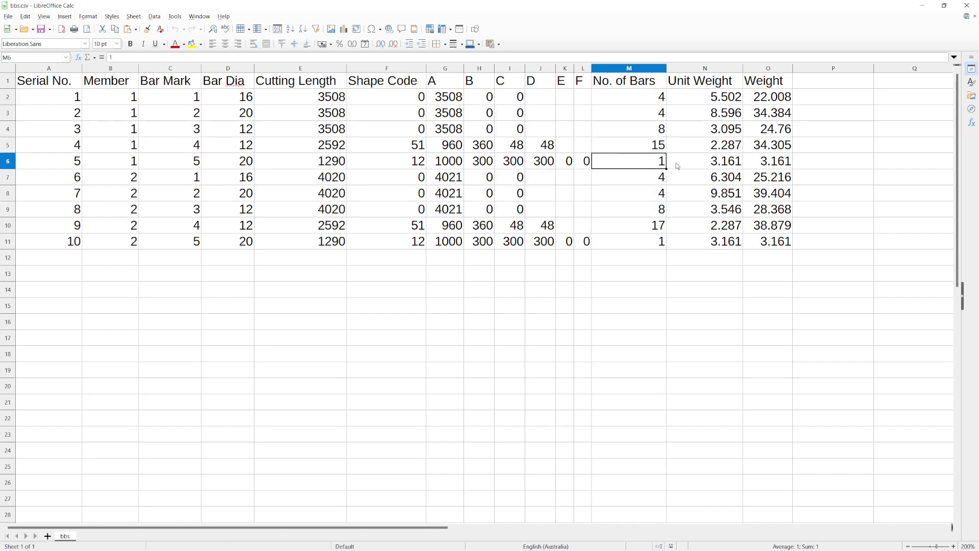
Compare the first bar's Unit Weight, No. of Bars and total Weight cells to see how the weight is derived.
left_click_drag(694, 97, 770, 97)
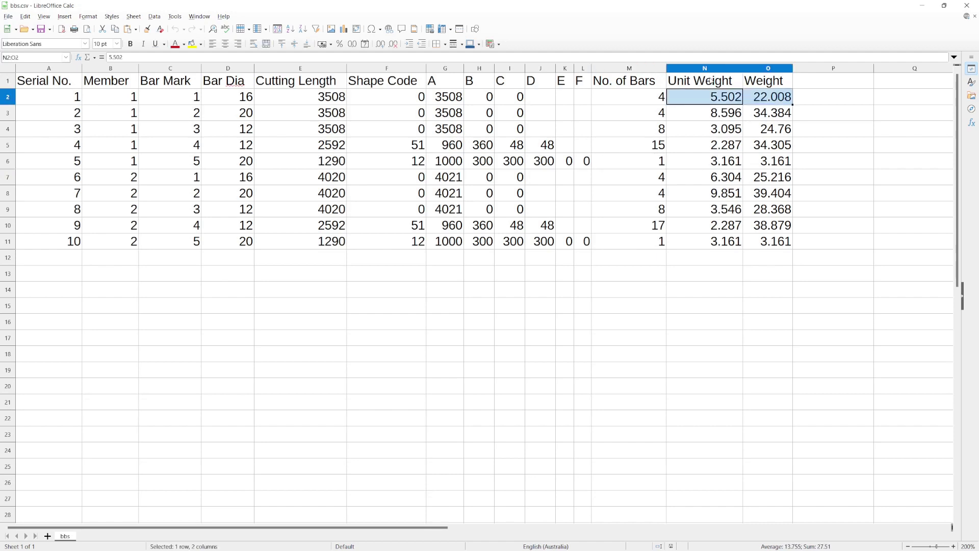
left_click(709, 78)
left_click(712, 96)
left_click(703, 99)
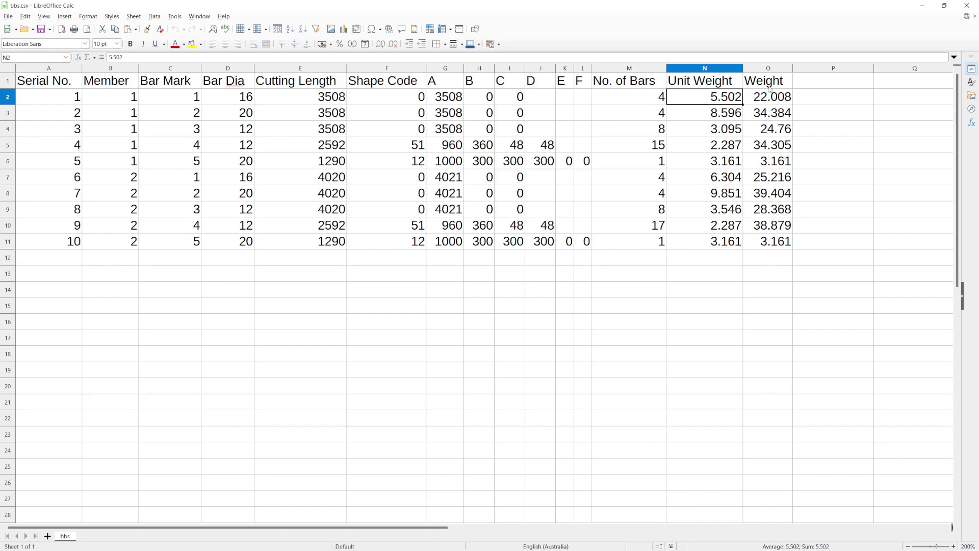
left_click(768, 102)
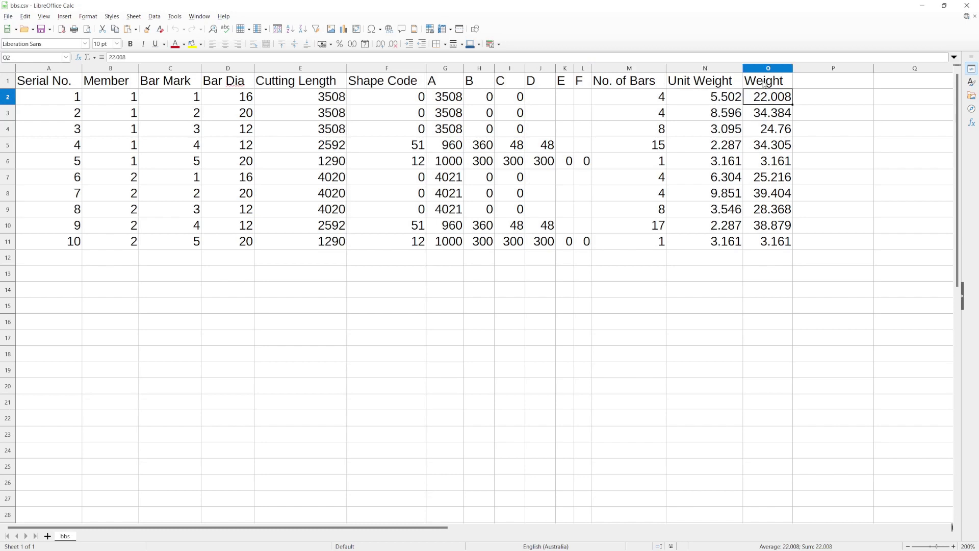
left_click(647, 100)
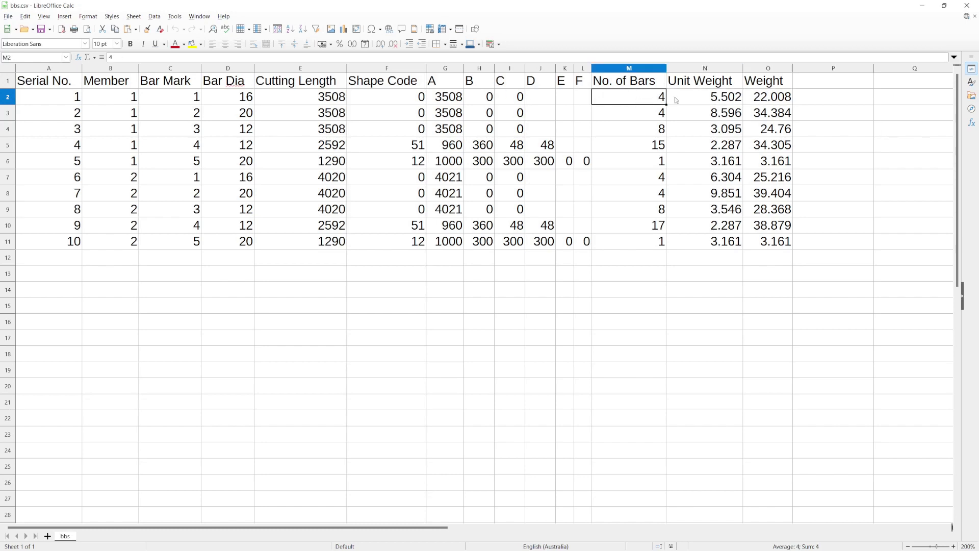
left_click(691, 100)
left_click(638, 100)
left_click(760, 99)
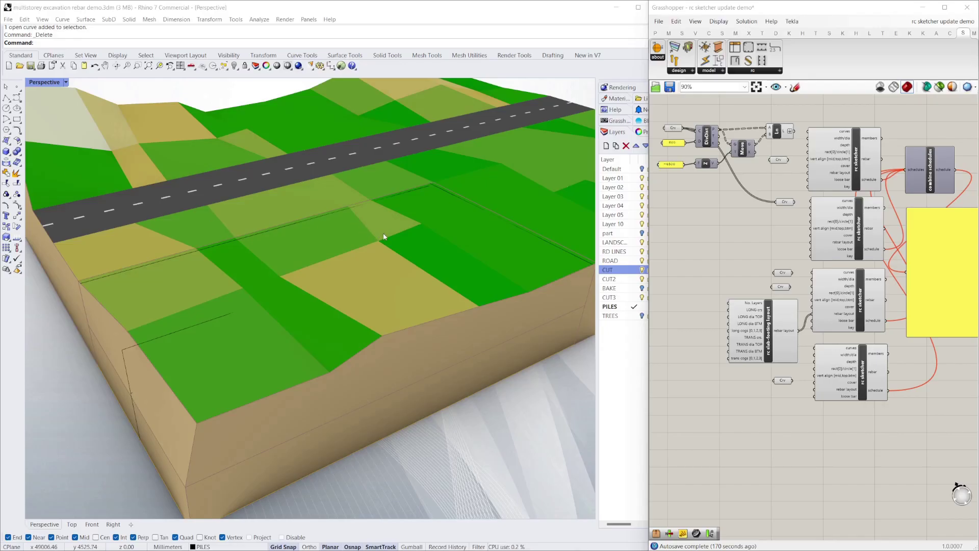
right_click_drag(384, 236, 428, 252)
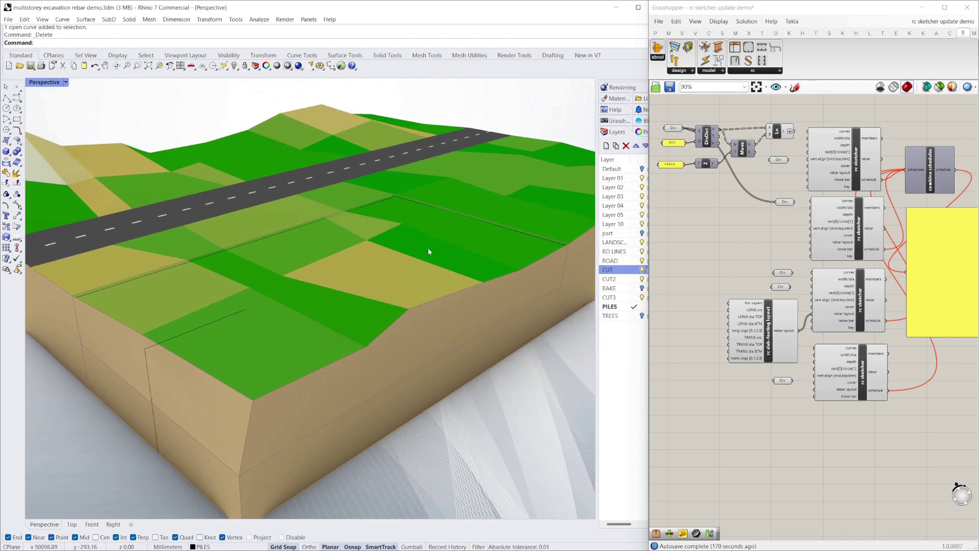
Examine the terrain model with its road and the curves outlining the planned excavation.
right_click_drag(428, 252, 345, 258)
mouse_move(234, 277)
right_mouse_down()
mouse_move(251, 265)
mouse_move(219, 279)
mouse_move(229, 280)
right_mouse_up()
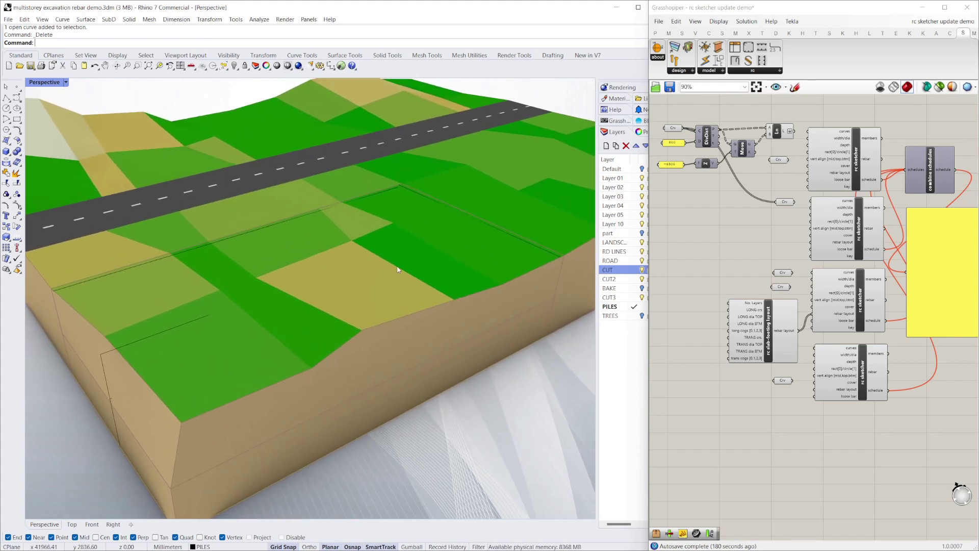
right_click_drag(343, 241, 312, 265)
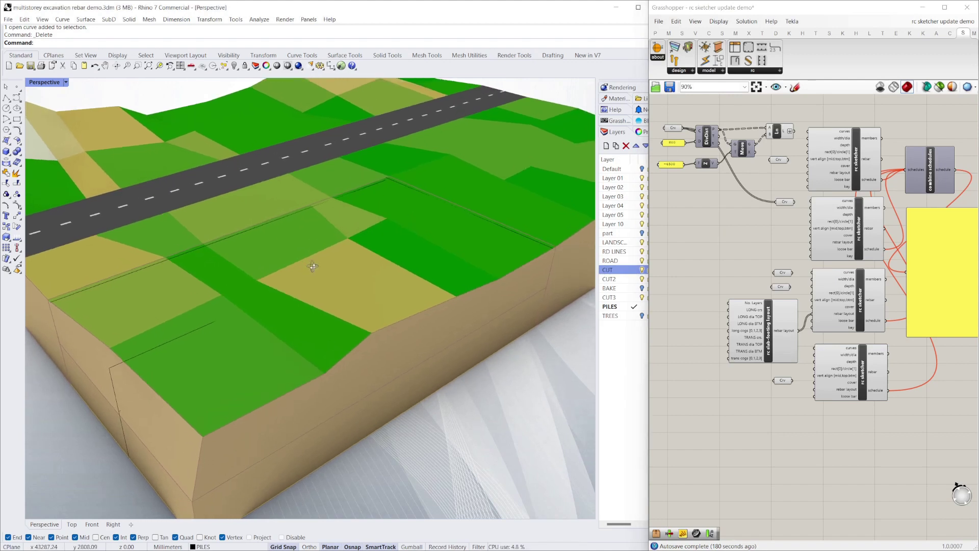
left_click(393, 213)
left_click(485, 216)
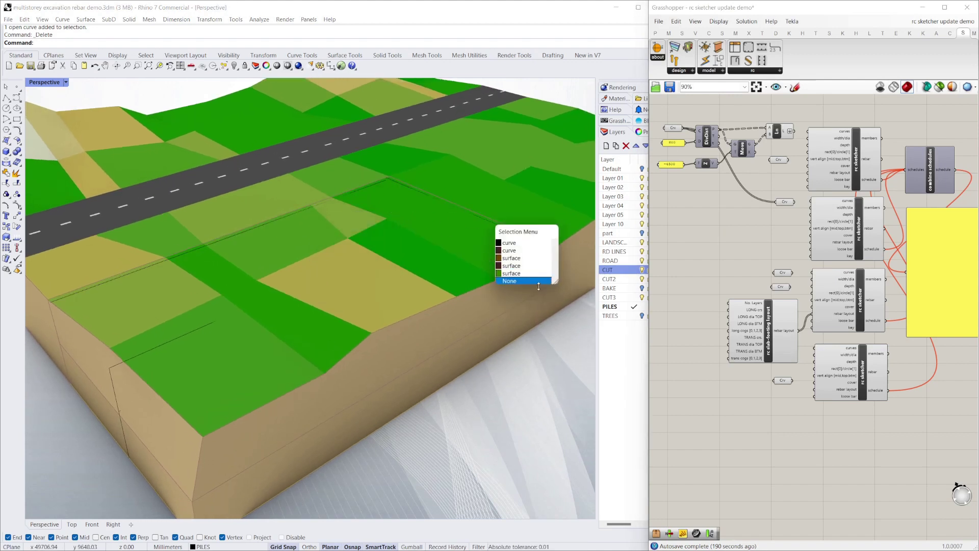
left_click(570, 338)
Trace the outline curve through the divide, move and line components, and feed the resulting vertical lines into the first rc sketcher's curves input.
left_click(673, 128)
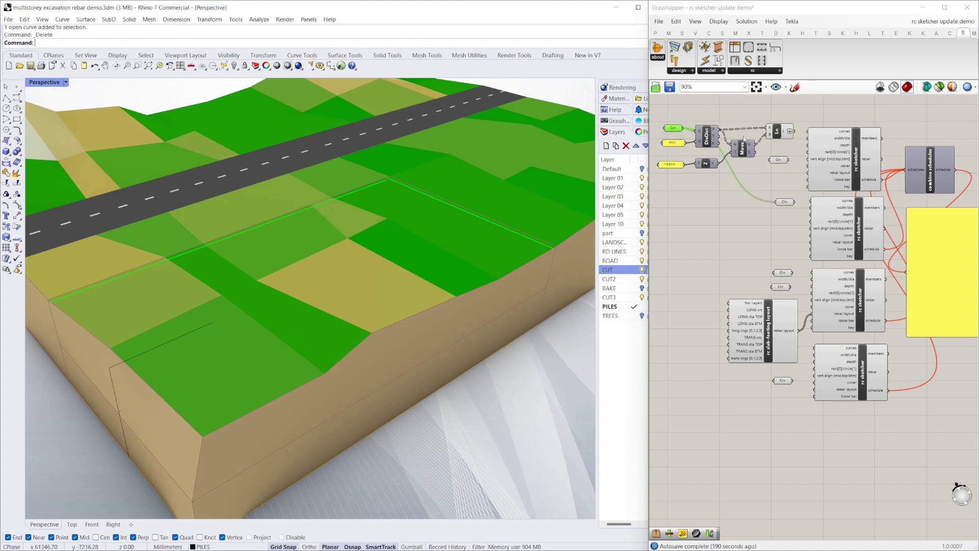
left_click(708, 139)
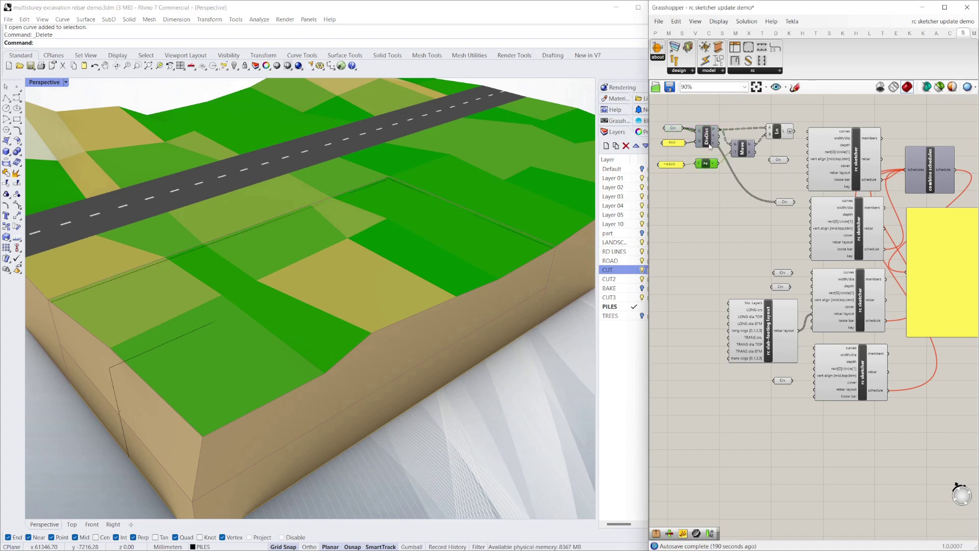
left_click(743, 152)
left_click(777, 133)
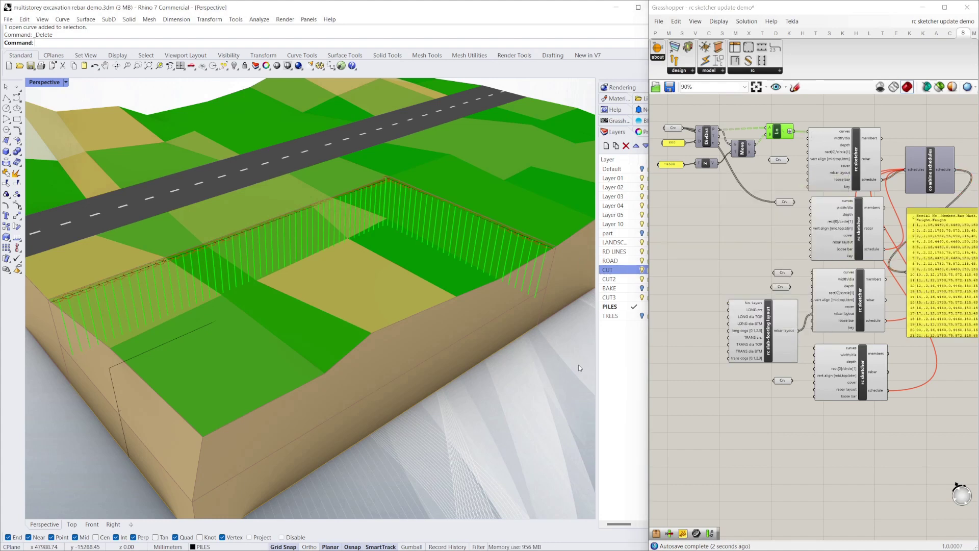
left_click(861, 161)
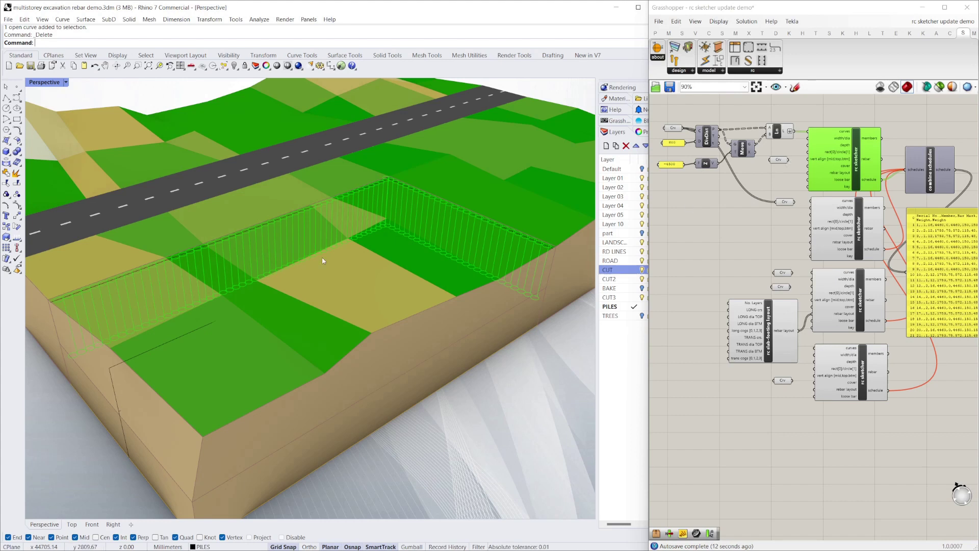
Feed the excavation's edge curve into the second rc sketcher's curves input and inspect the beam reinforcement along the pile tops.
left_click(787, 202)
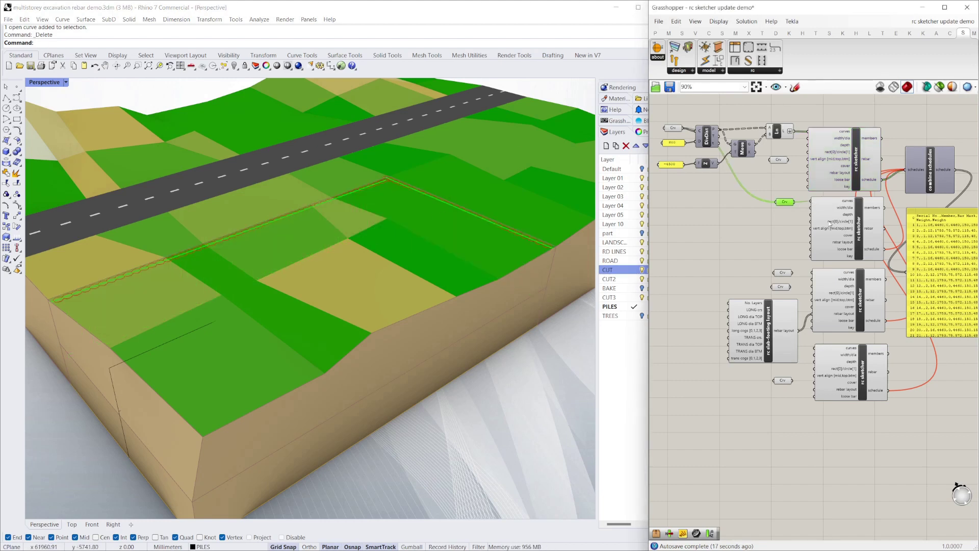
left_click(858, 226)
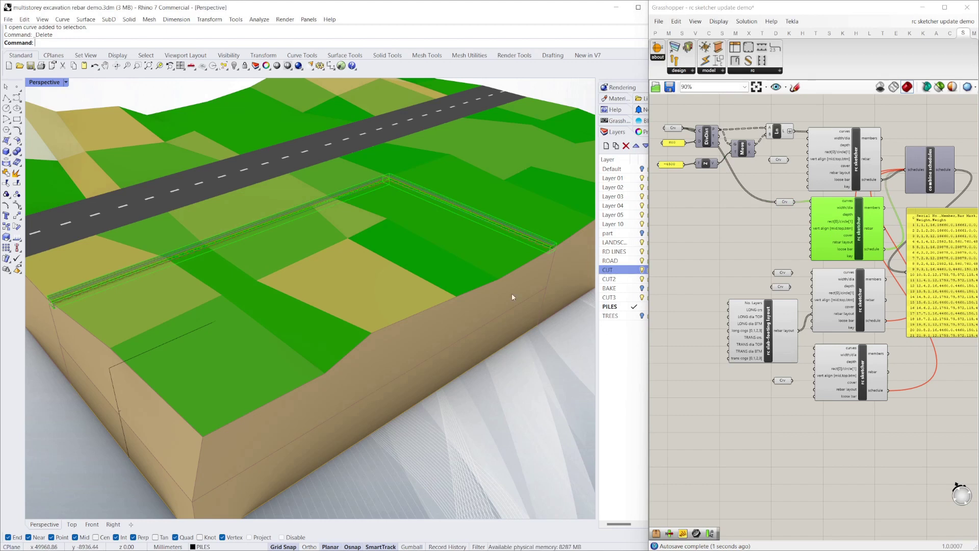
scroll(555, 239, "up", 10)
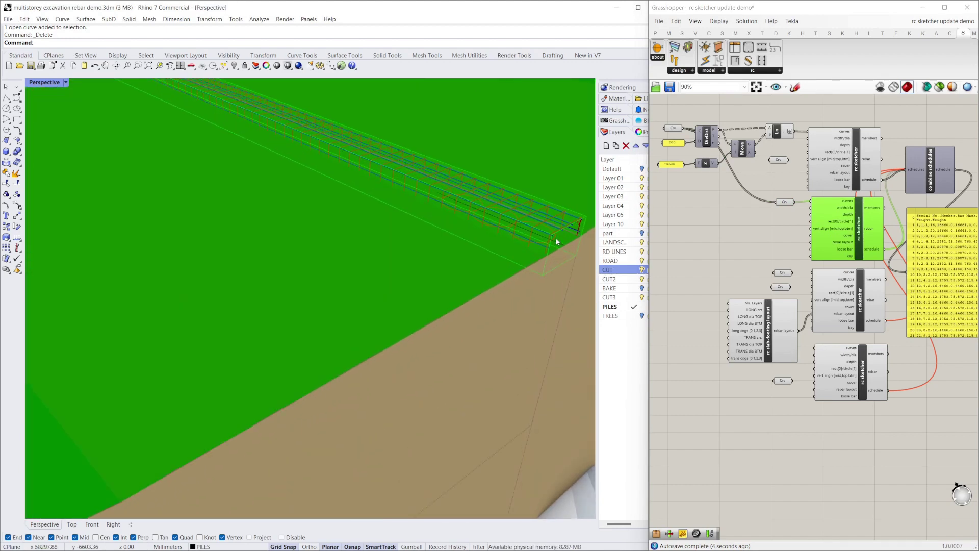
scroll(555, 238, "down", 10)
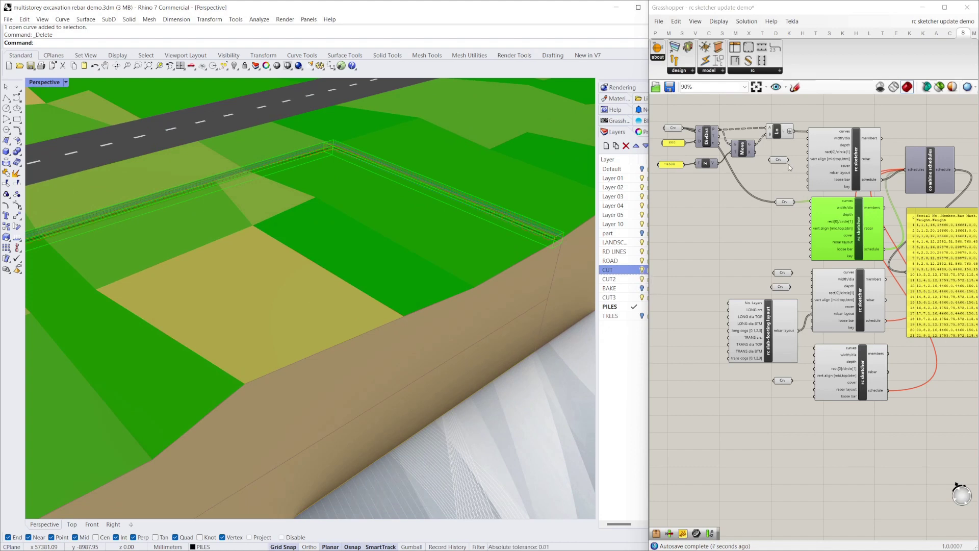
Hide the CUT layer to expose the pile wall and edge beam, and clear the component selection.
left_click(641, 269)
right_click_drag(443, 294, 540, 400)
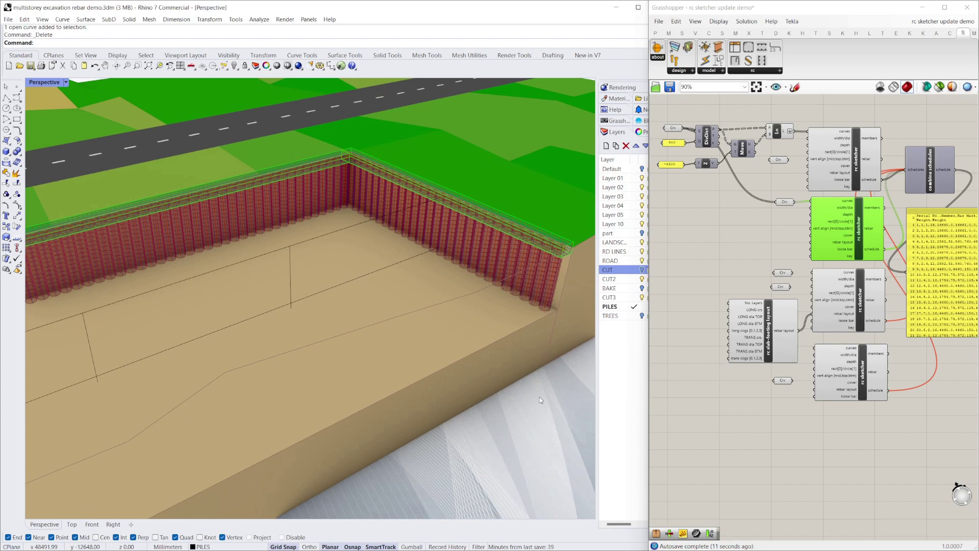
scroll(568, 259, "up", 5)
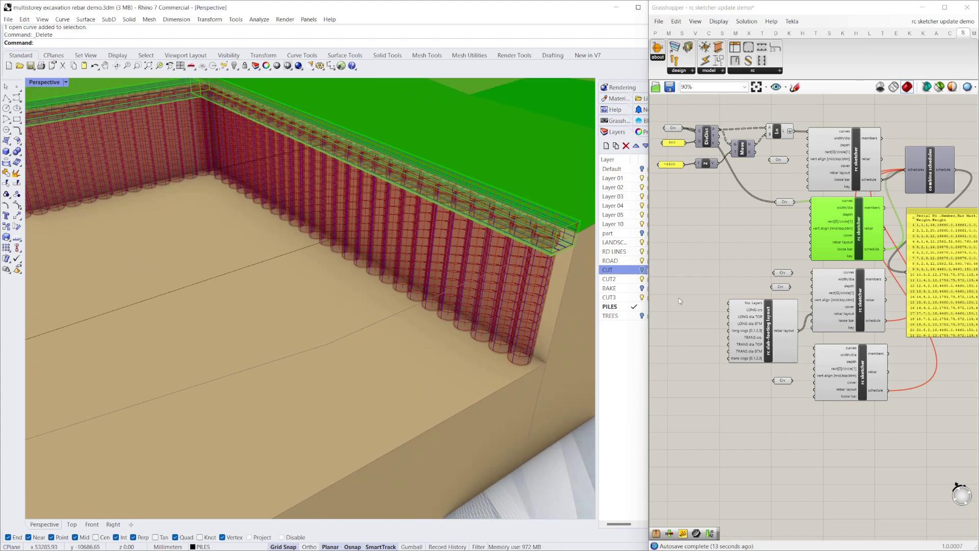
left_click(679, 302)
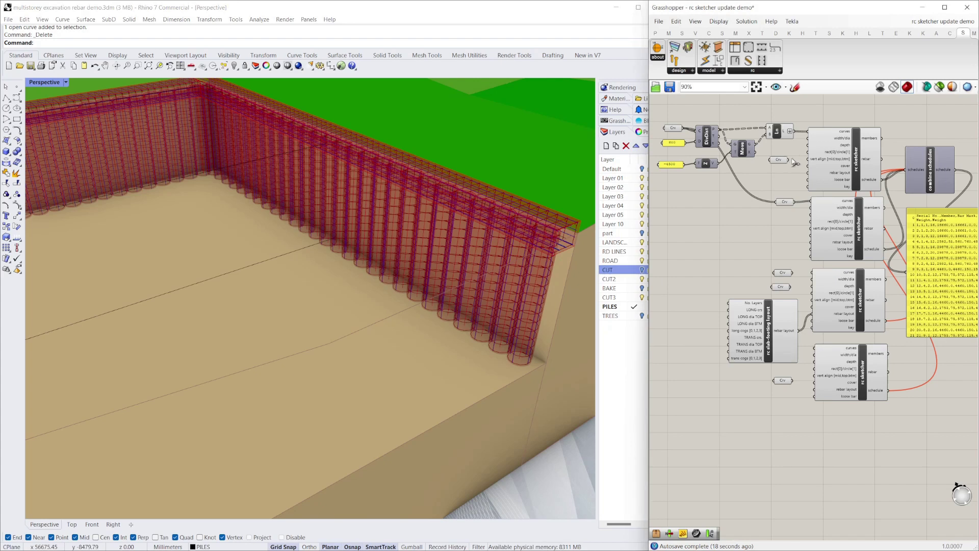
Add the free-standing pile curves to the first rc sketcher's curves input alongside the wall pile lines.
left_click_drag(792, 160, 809, 134)
scroll(427, 270, "down", 5)
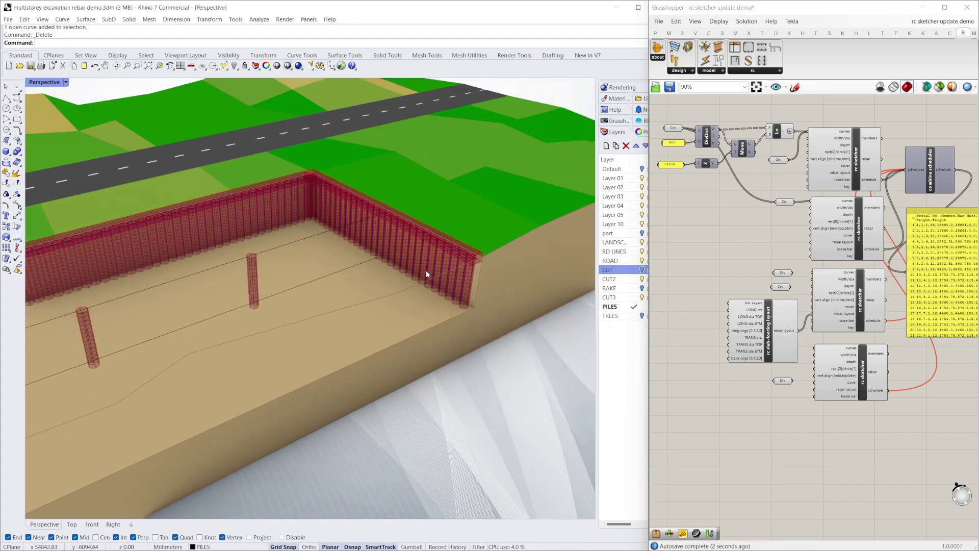
right_click_drag(426, 273, 347, 236)
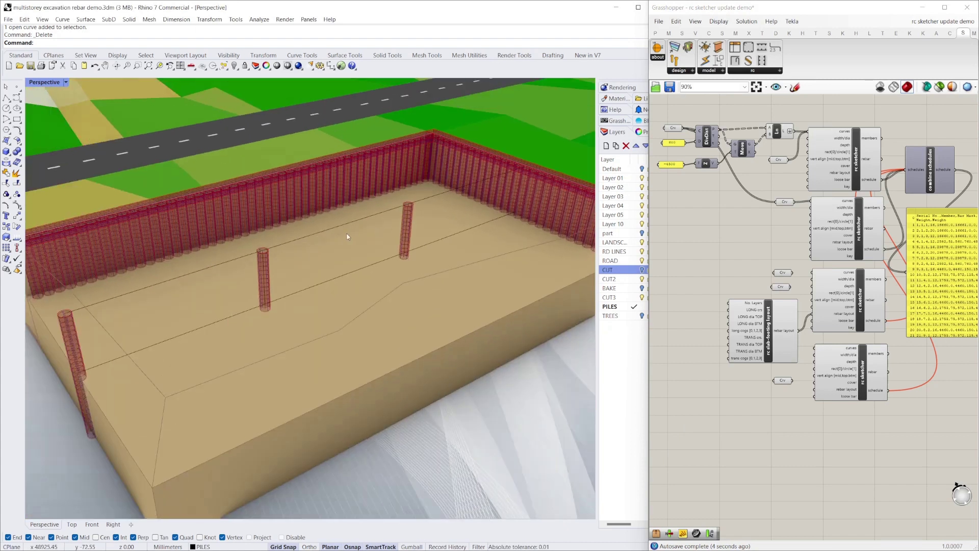
scroll(347, 236, "down", 2)
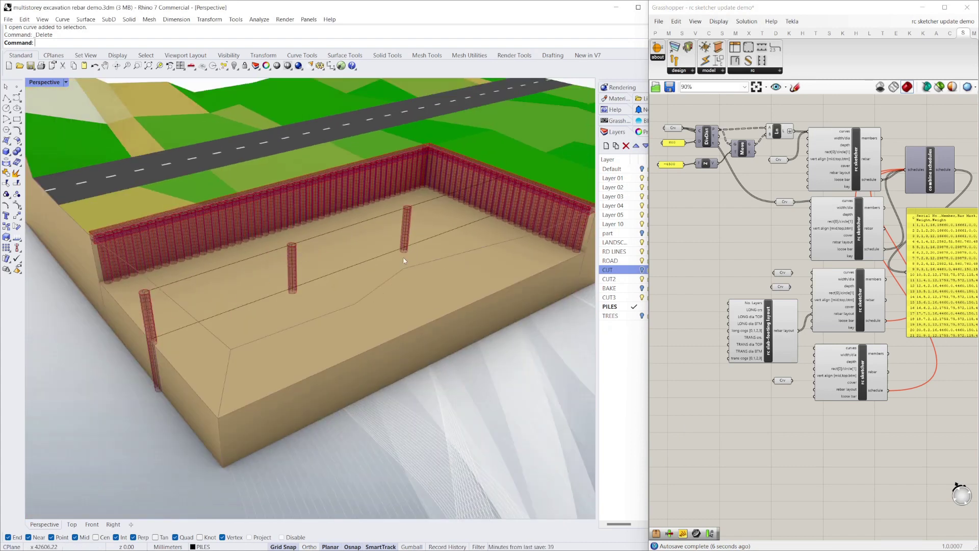
right_click_drag(366, 263, 382, 277)
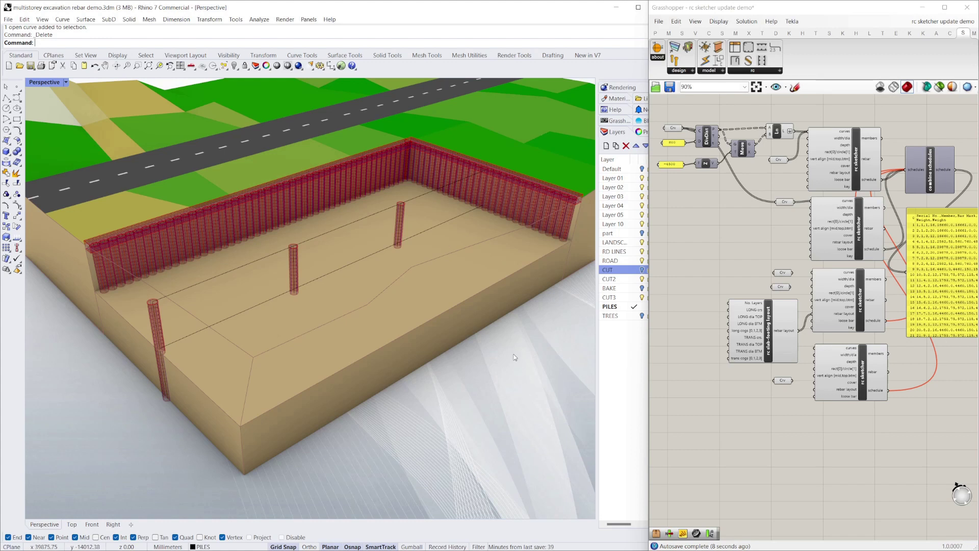
scroll(470, 228, "up", 2)
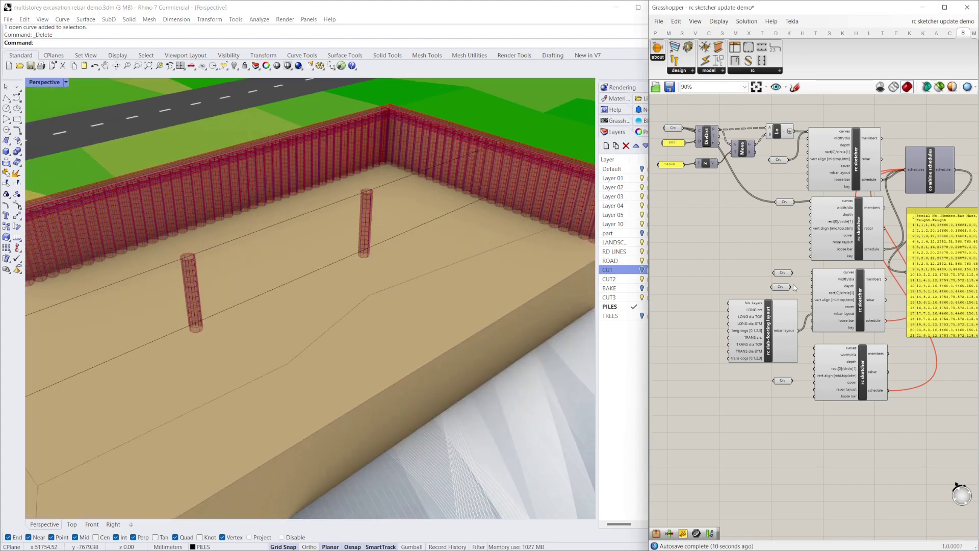
Feed the excavation floor curve into the third rc sketcher, which uses the slab-footing layout, and inspect the base slab reinforcement.
left_click(858, 288)
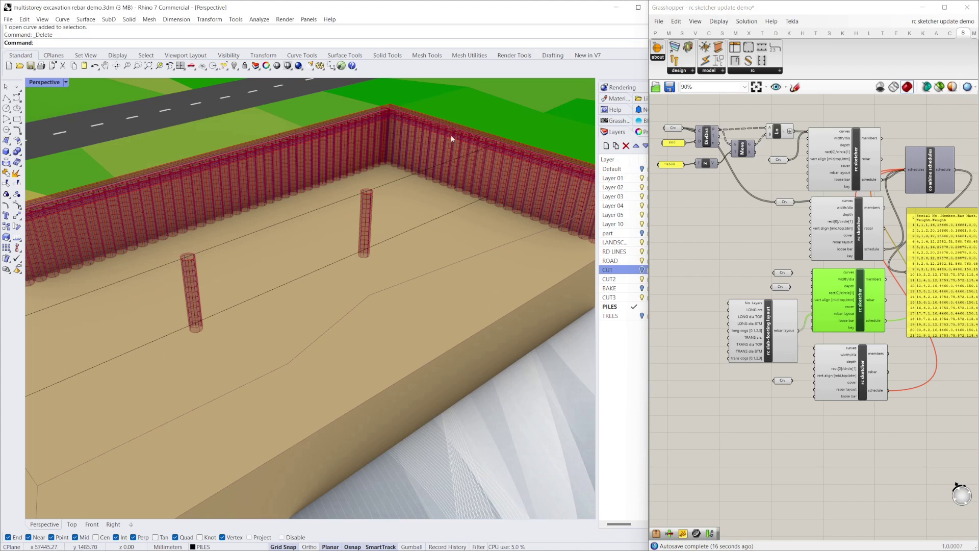
scroll(405, 273, "down", 3)
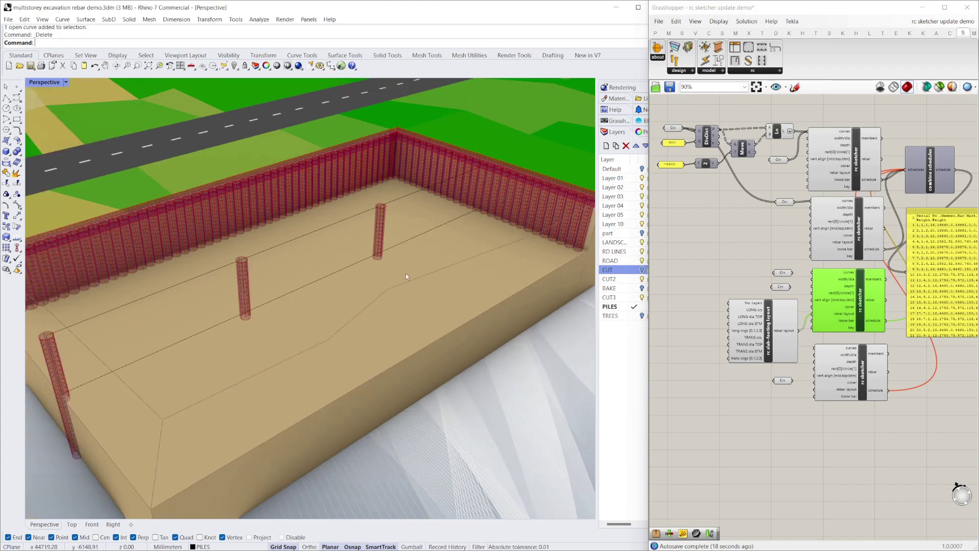
scroll(246, 311, "up", 2)
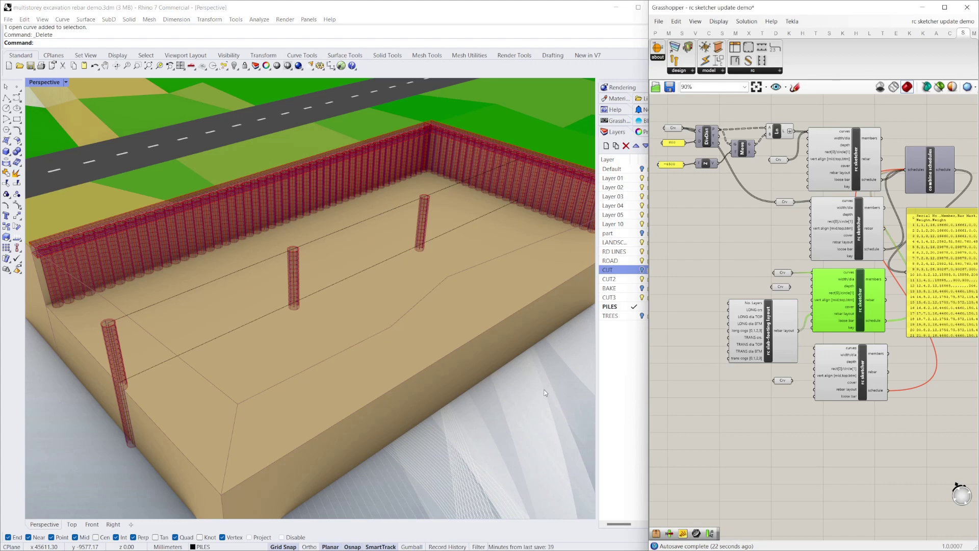
right_click_drag(517, 403, 521, 399)
scroll(201, 445, "up", 5)
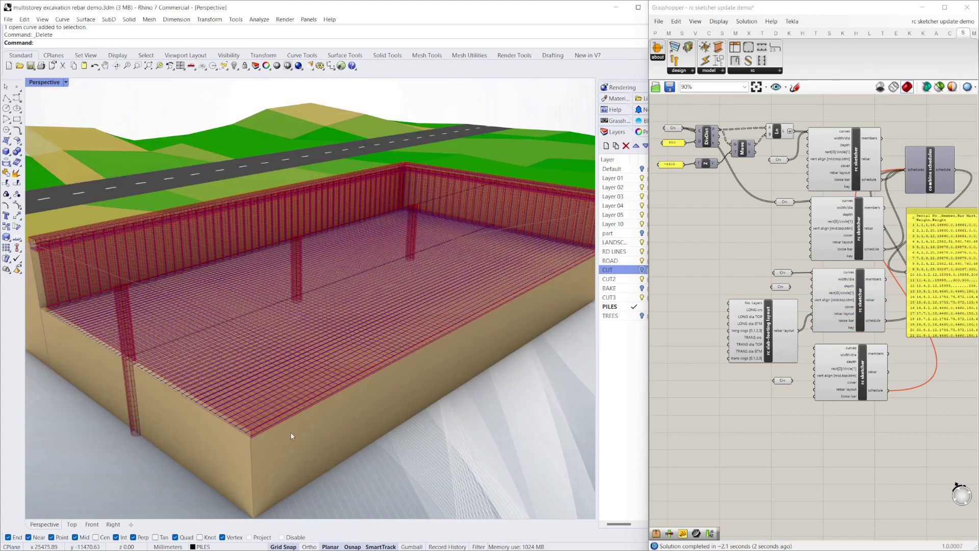
scroll(245, 400, "down", 8)
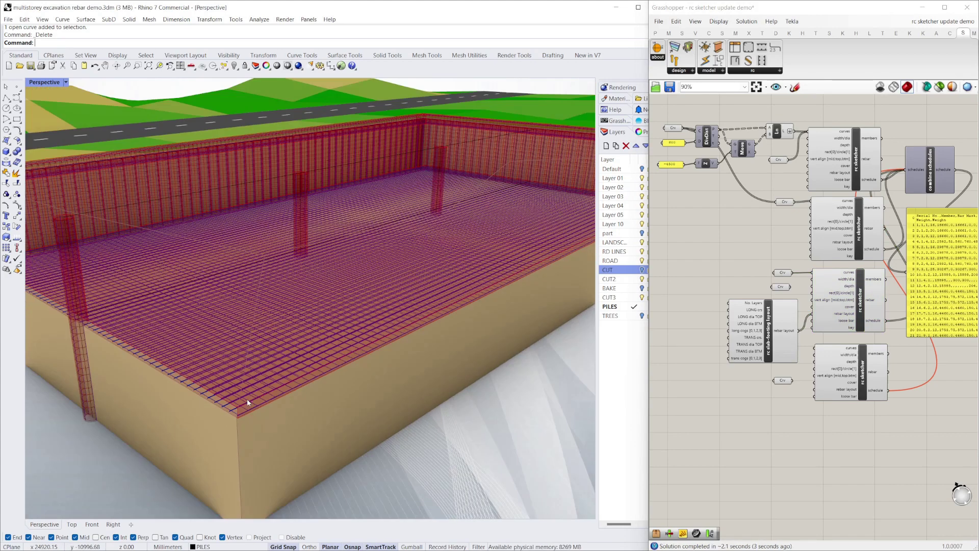
Feed the line spanning the free-standing pile tops into the fourth rc sketcher's curves input and inspect the beam's bars and links.
left_click(780, 286)
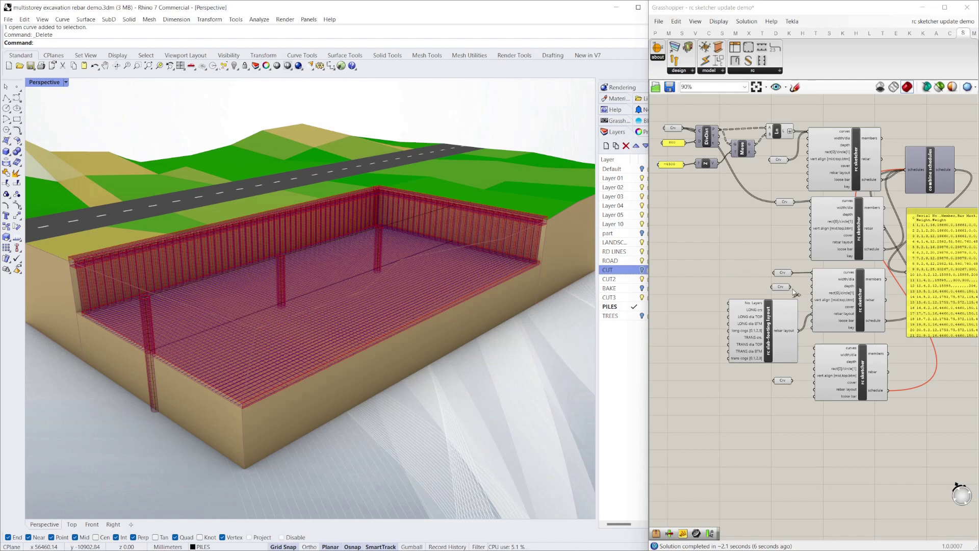
right_click_drag(461, 395, 566, 388)
left_click(830, 356)
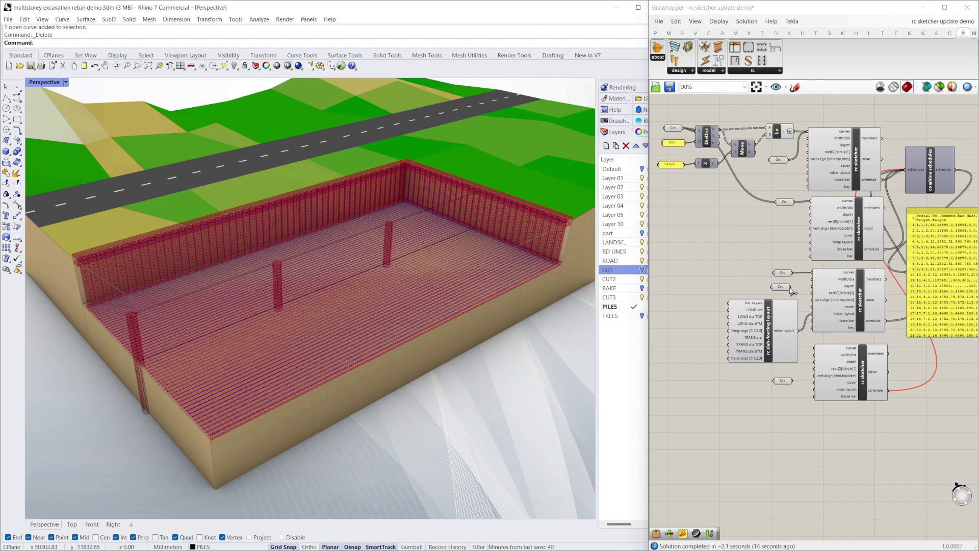
left_click(783, 380)
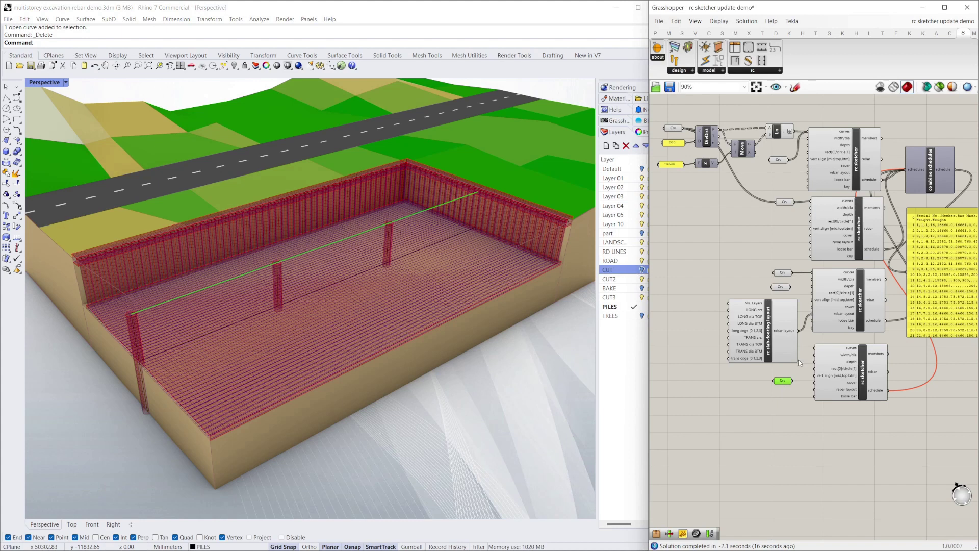
left_click_drag(795, 387, 814, 349)
right_click_drag(185, 349, 292, 264)
scroll(275, 278, "up", 9)
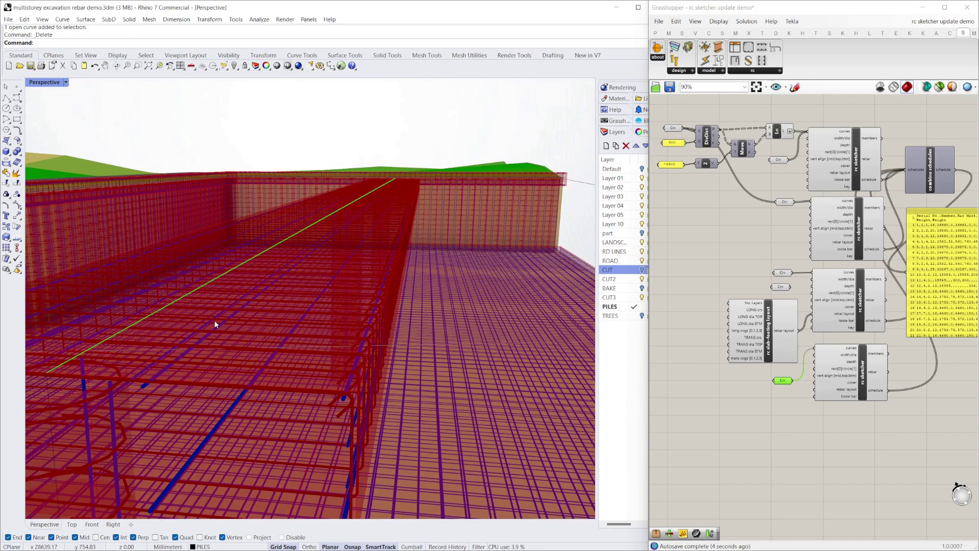
scroll(218, 318, "down", 3)
scroll(286, 328, "down", 6)
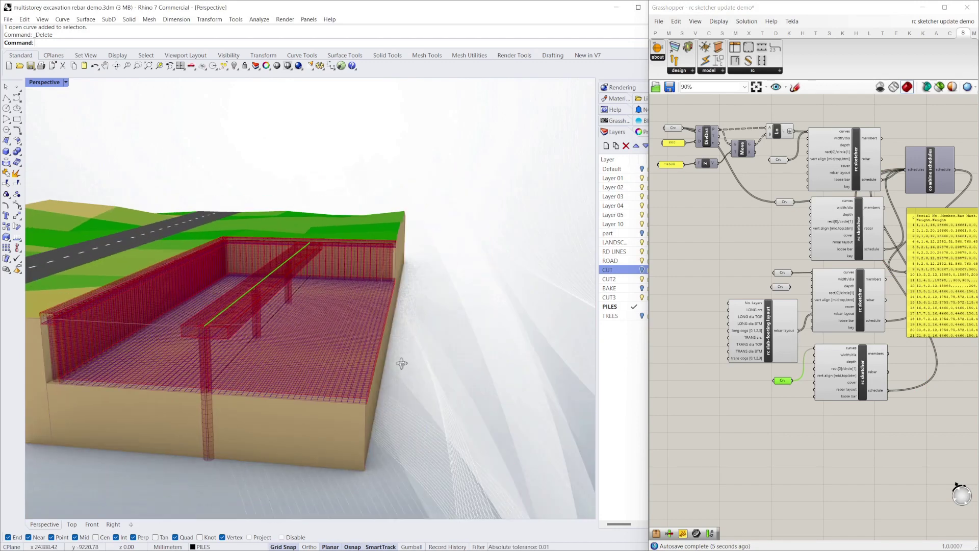
Add the second slab curve to the third rc sketcher's curves input, and review the reinforced piles, beams and slabs together.
right_click_drag(402, 365, 420, 364)
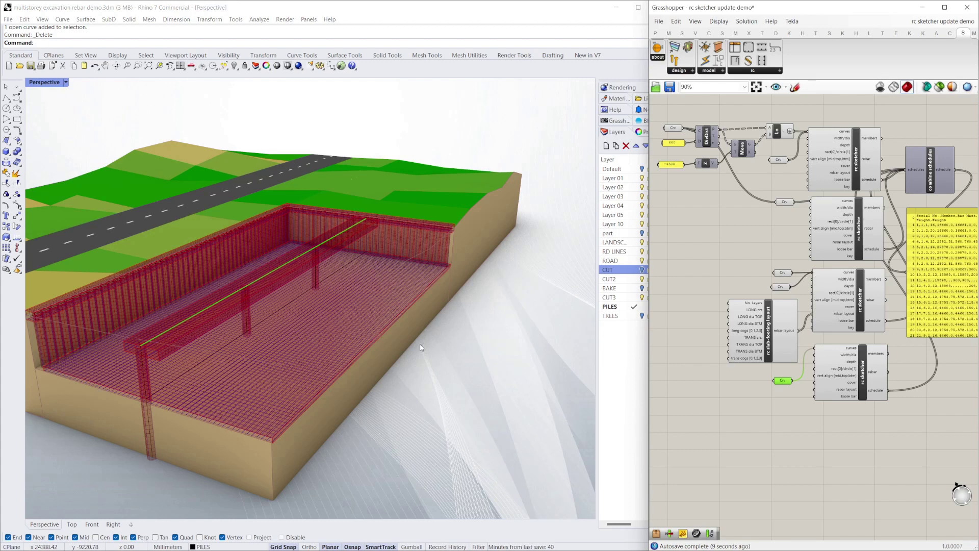
right_click_drag(401, 332, 383, 331)
scroll(174, 336, "up", 4)
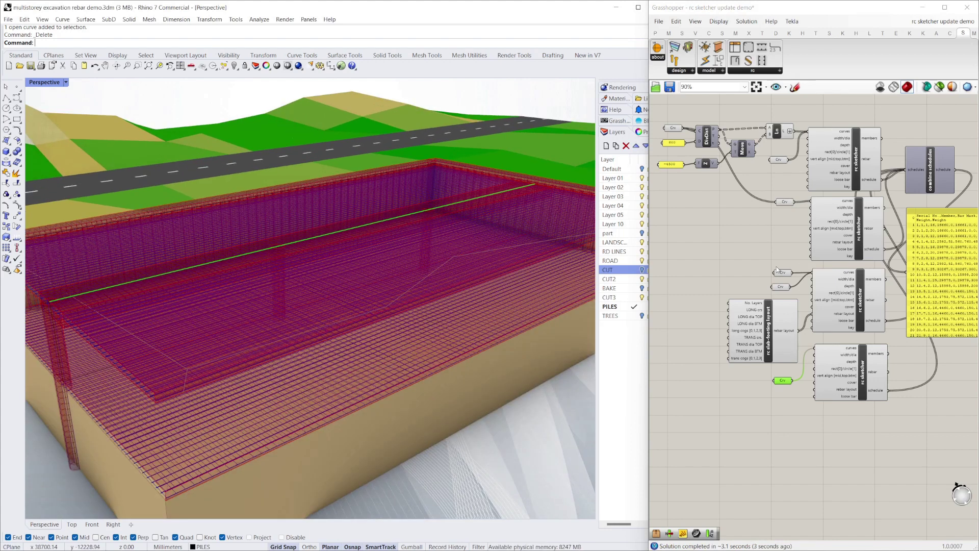
left_click(744, 262)
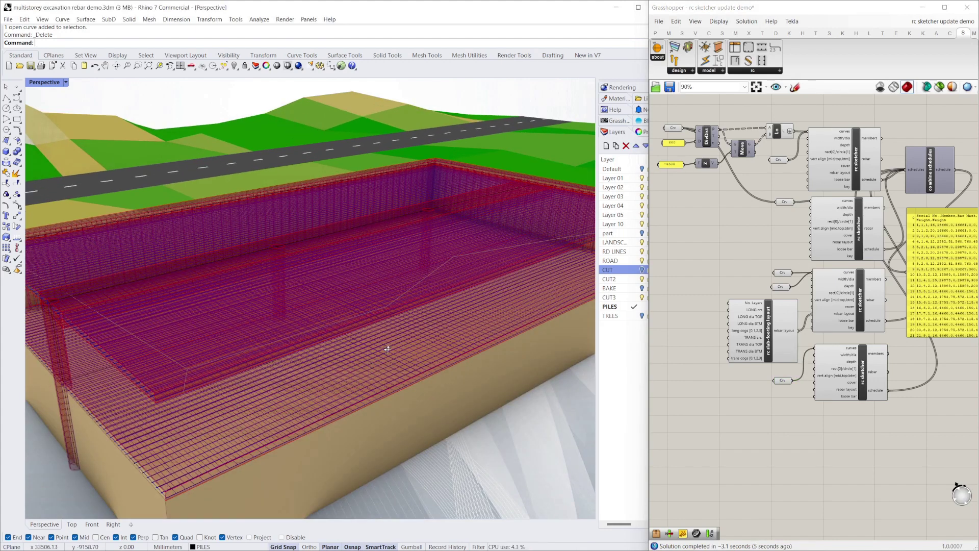
mouse_move(388, 349)
right_mouse_down()
mouse_move(410, 337)
mouse_move(455, 339)
mouse_move(380, 363)
mouse_move(408, 362)
mouse_move(767, 258)
right_mouse_up()
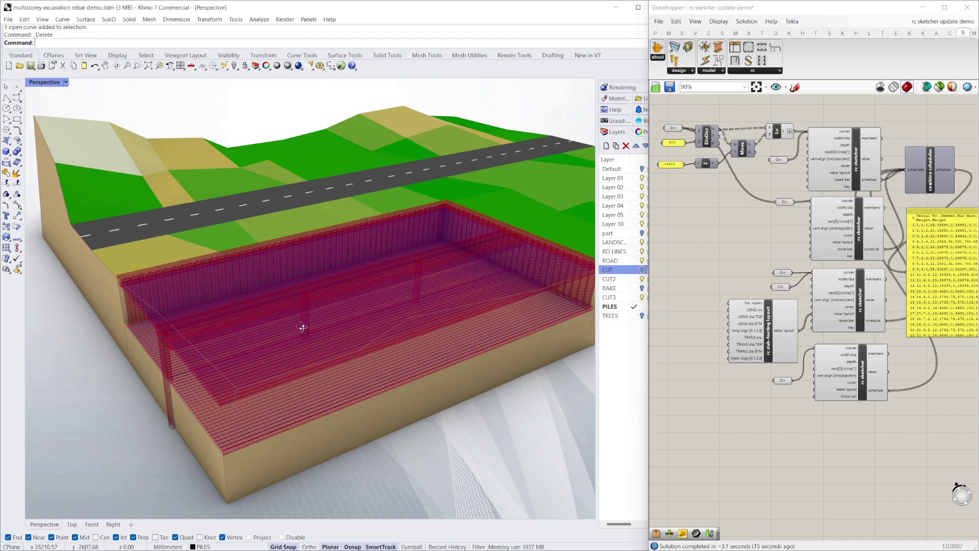
mouse_move(302, 324)
right_mouse_down()
mouse_move(316, 322)
mouse_move(310, 337)
right_mouse_up()
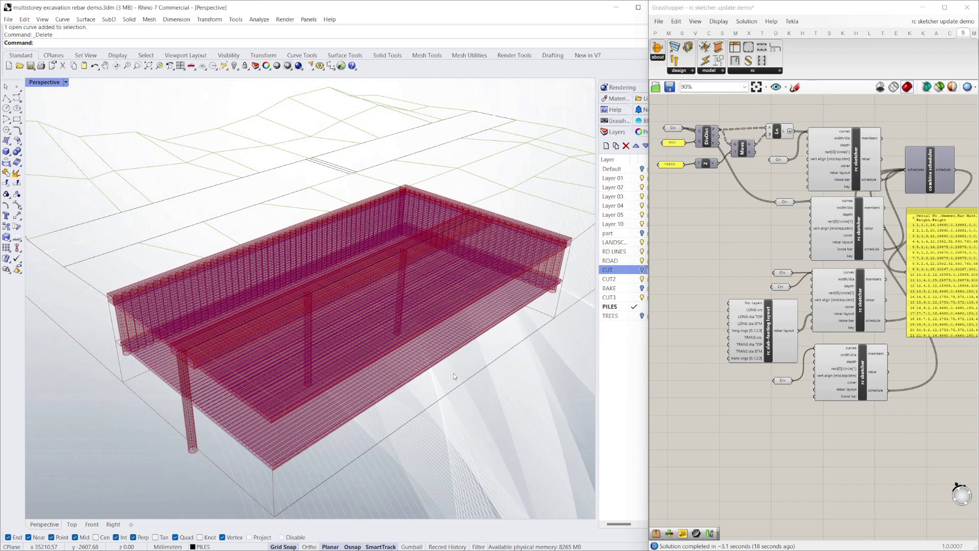
right_click_drag(504, 427, 501, 429)
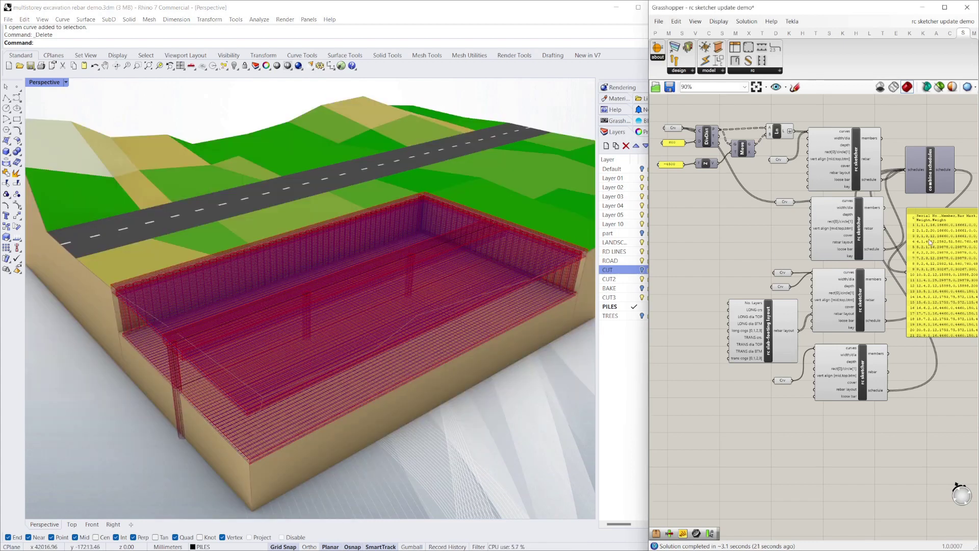
Read through the combined bar schedule output, checking the members, bar marks, cutting lengths and weights.
left_click(924, 224)
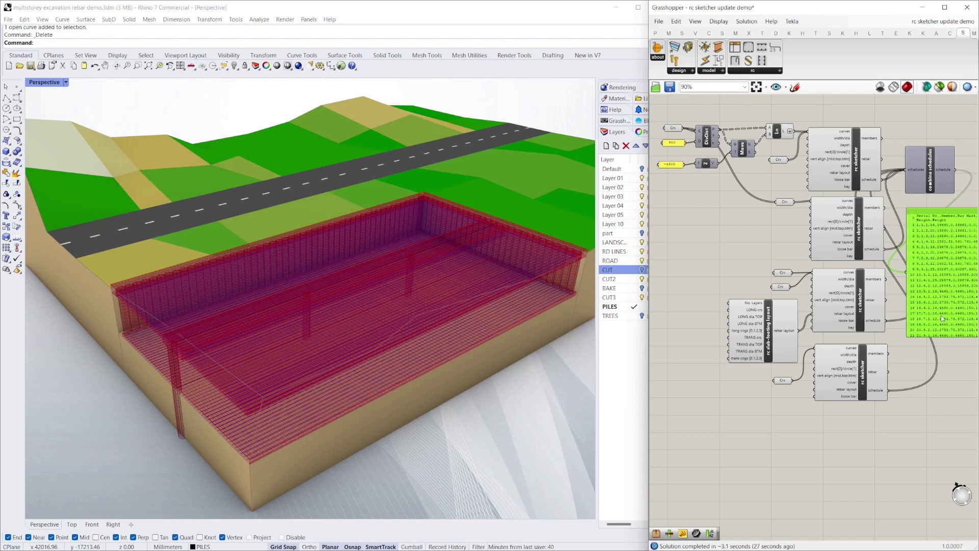
left_click(732, 270)
scroll(731, 269, "down", 4)
scroll(948, 270, "up", 5)
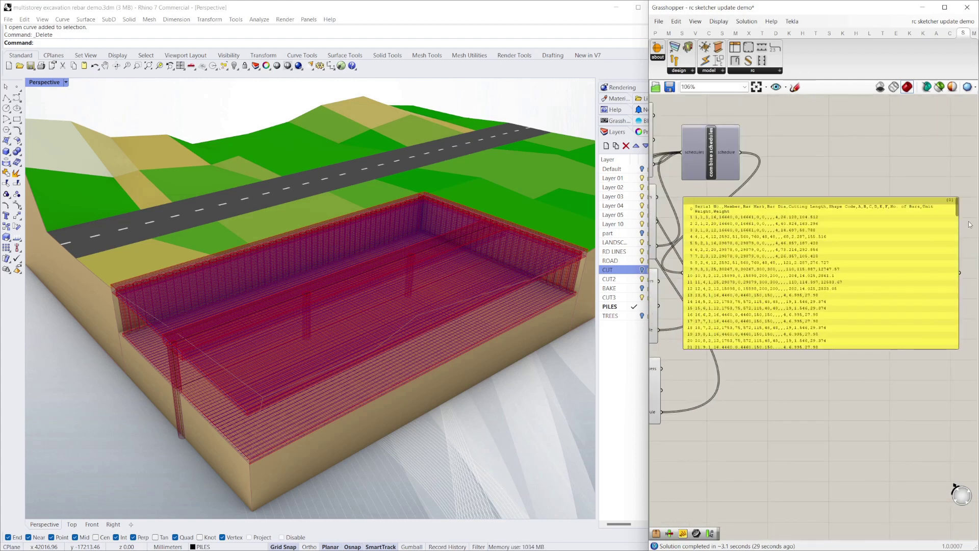
mouse_move(957, 205)
left_mouse_down()
mouse_move(968, 325)
mouse_move(965, 197)
left_mouse_up()
Examine the complete reinforcement of the excavation's pile walls, free-standing piles, beams and base slabs from several angles.
right_click_drag(359, 313, 414, 296)
scroll(837, 226, "down", 3)
scroll(528, 288, "up", 2)
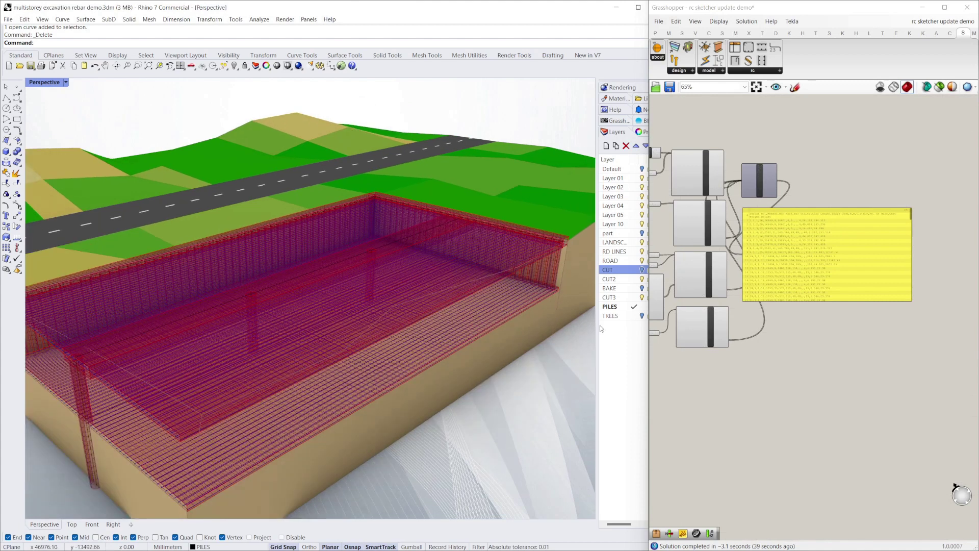
scroll(515, 321, "down", 4)
scroll(373, 324, "up", 4)
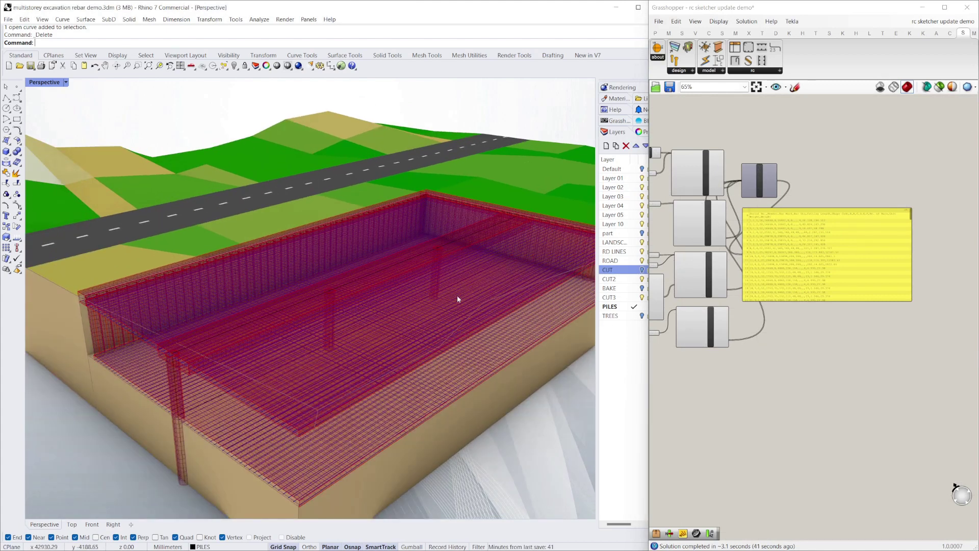
right_click_drag(442, 350, 441, 352)
scroll(150, 276, "down", 2)
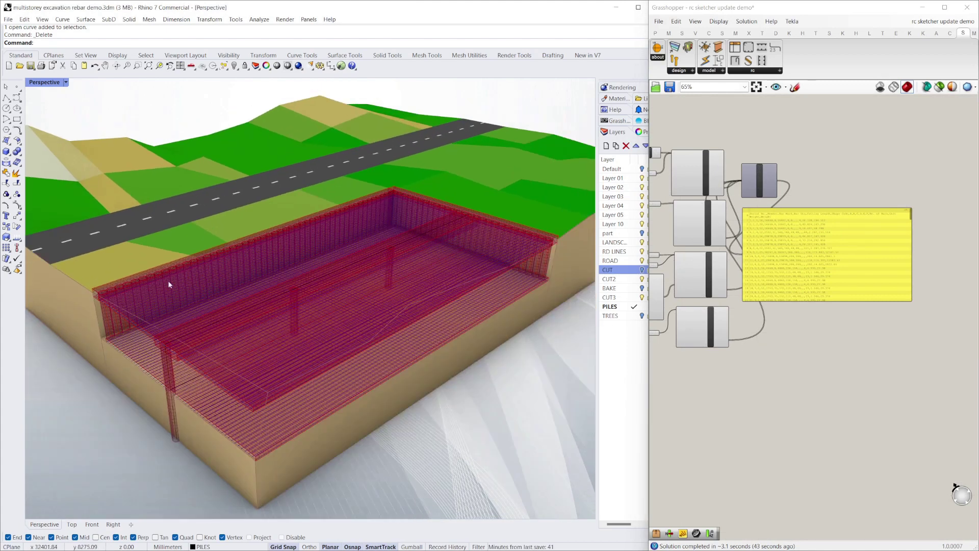
scroll(270, 291, "up", 2)
right_click_drag(236, 291, 357, 311)
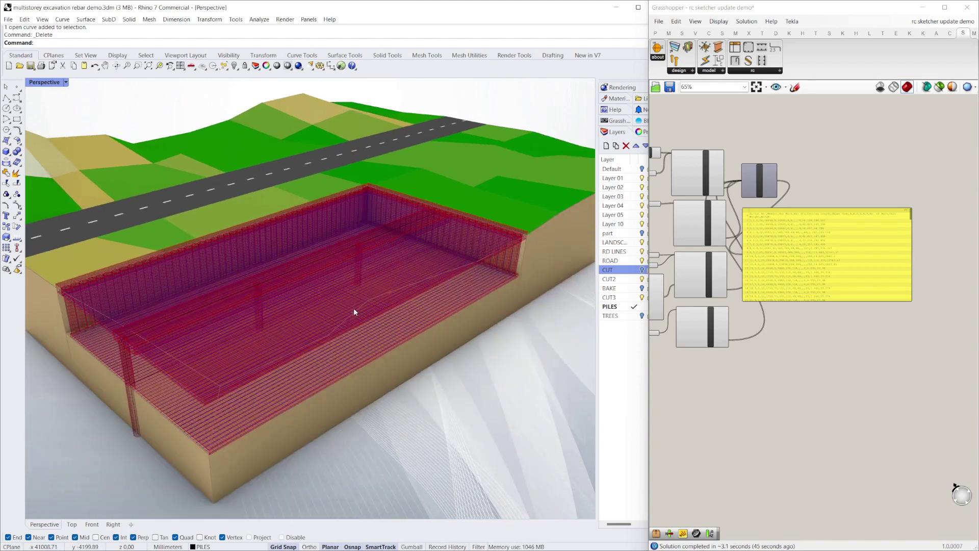
right_click_drag(440, 347, 431, 353)
left_click(795, 8)
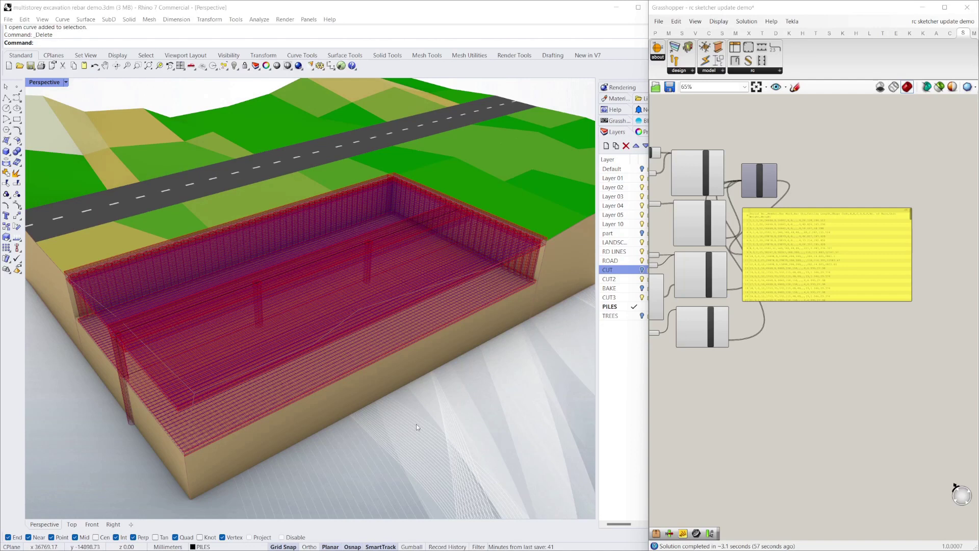
right_click_drag(355, 420, 364, 413)
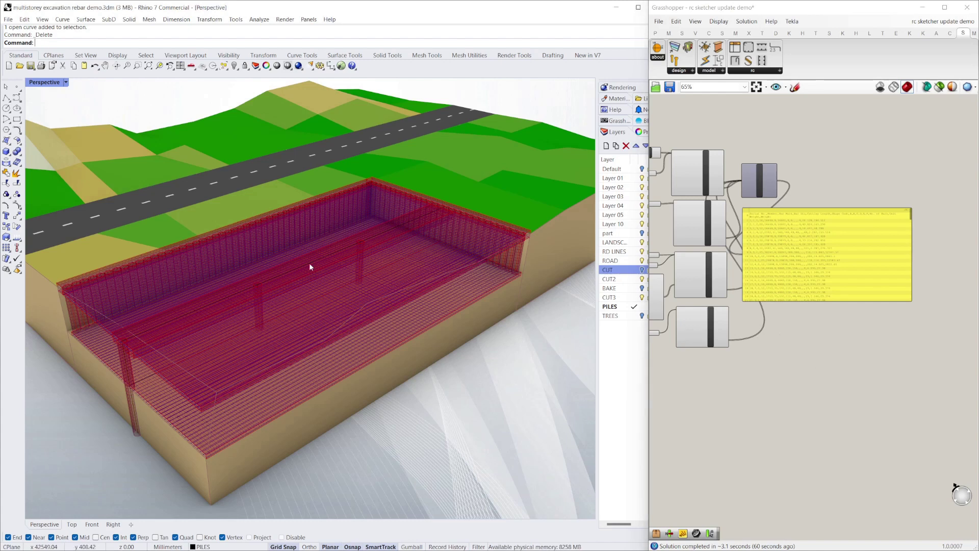
Review the four rc sketcher components with their curve inputs, slab-footing layout and schedule connections.
scroll(725, 225, "up", 4)
scroll(880, 261, "down", 5)
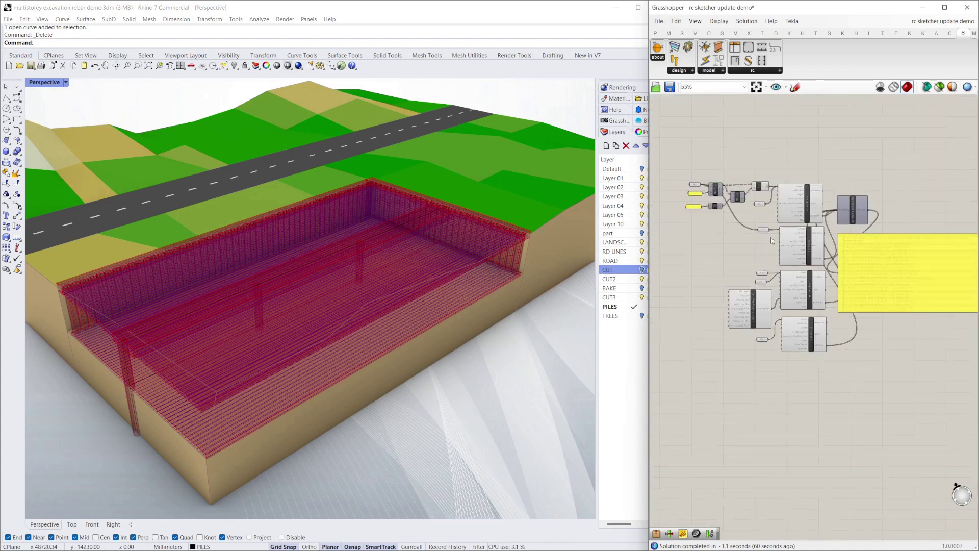
scroll(772, 238, "up", 4)
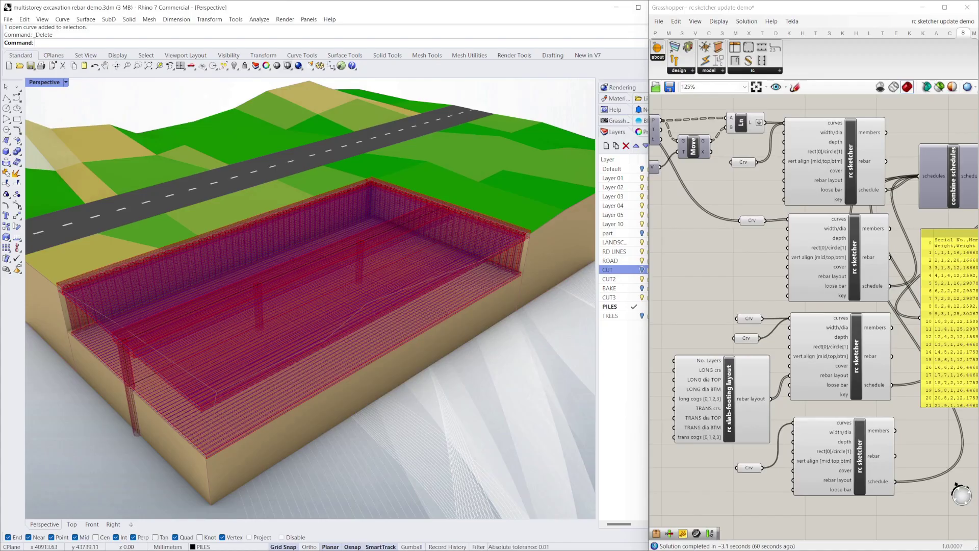